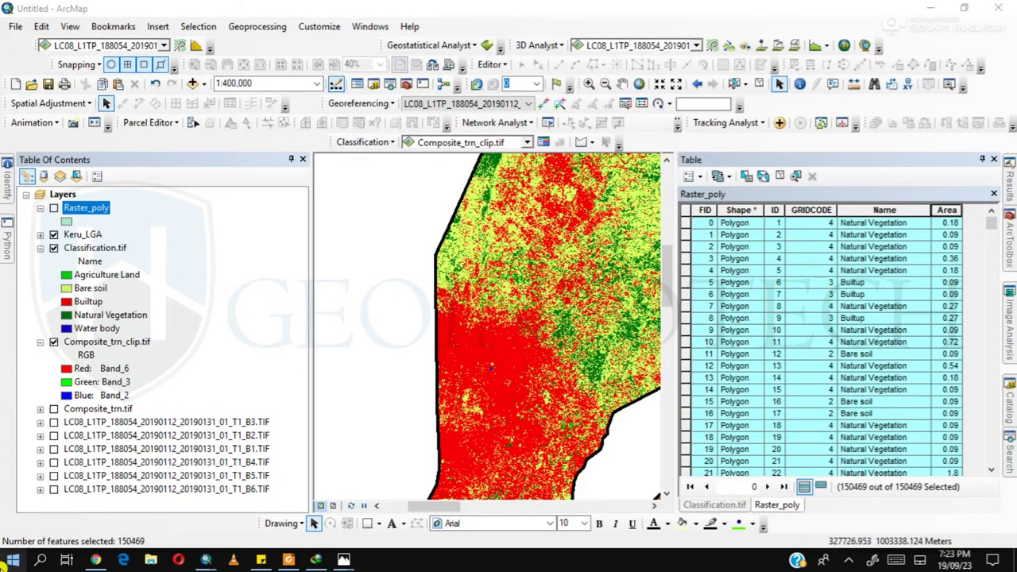
Step: Switch to Excel and create a blank workbook
click(13, 560)
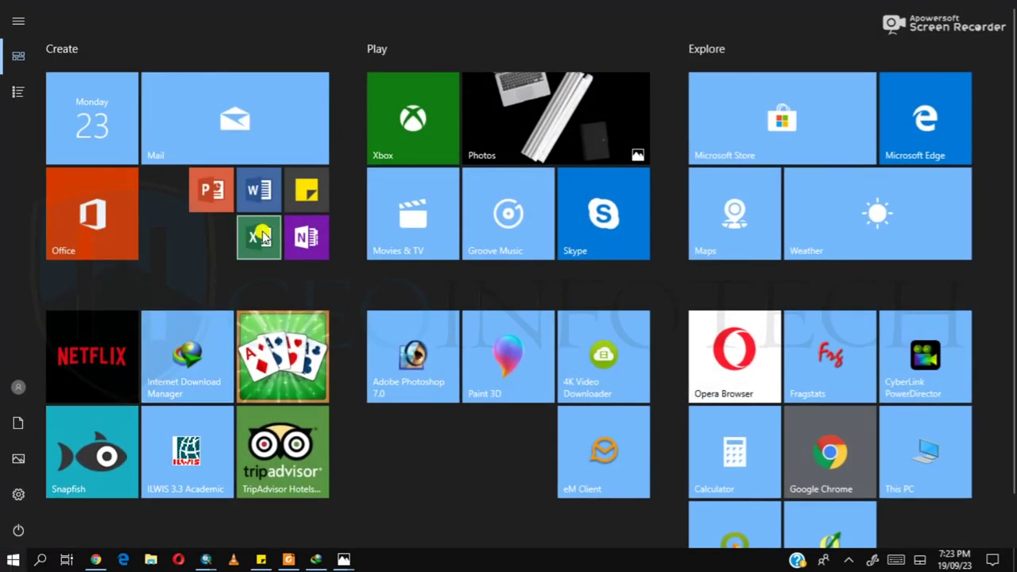
click(262, 237)
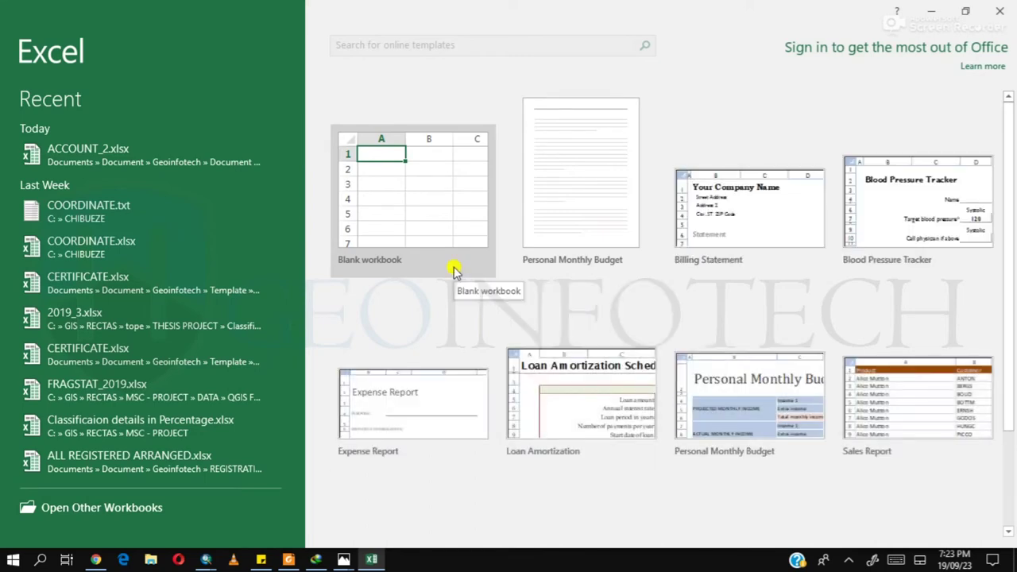
click(416, 233)
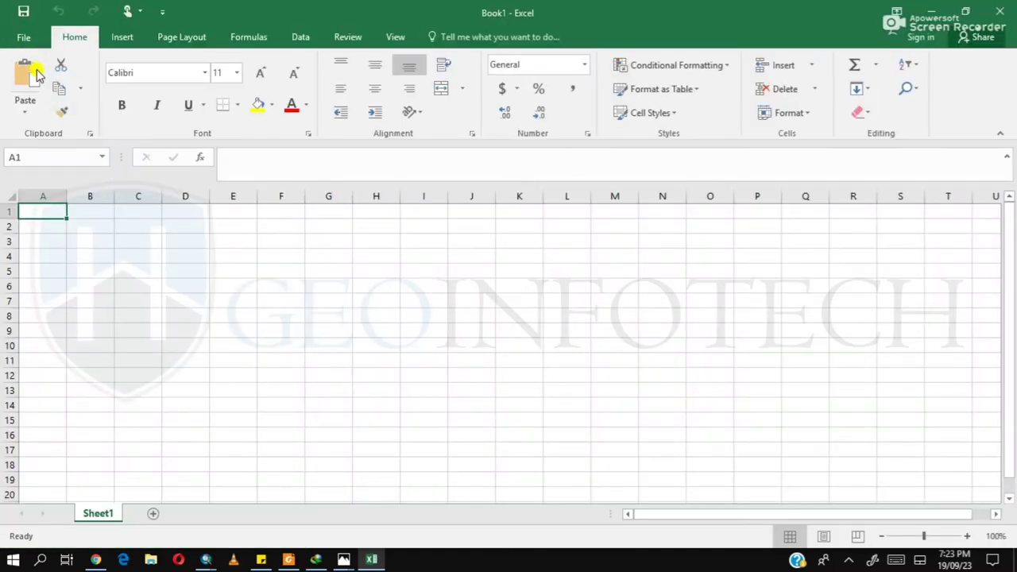
Step: Browse for a file to open and go to the RECTAS folder
key(ctrl+o)
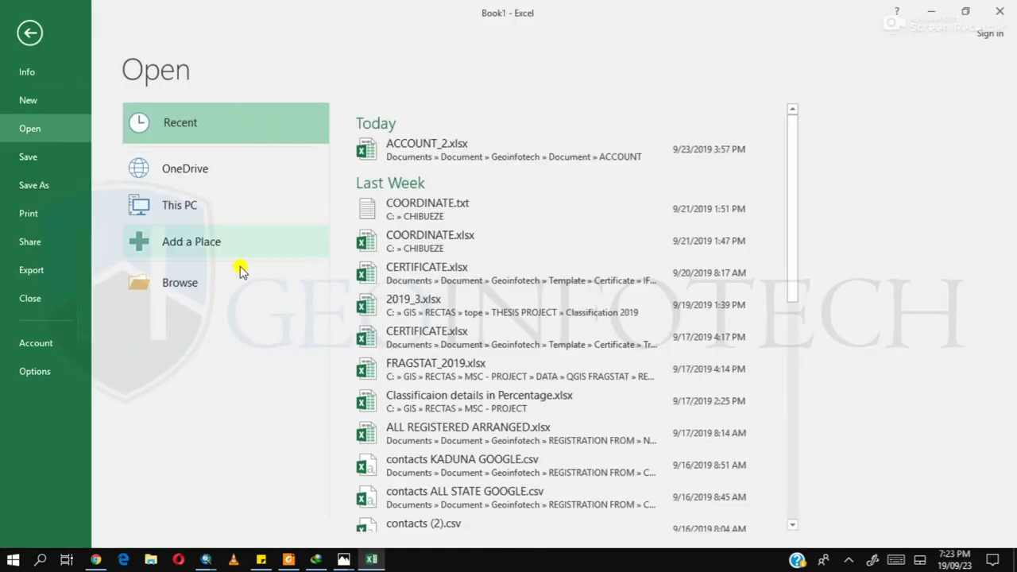
click(216, 298)
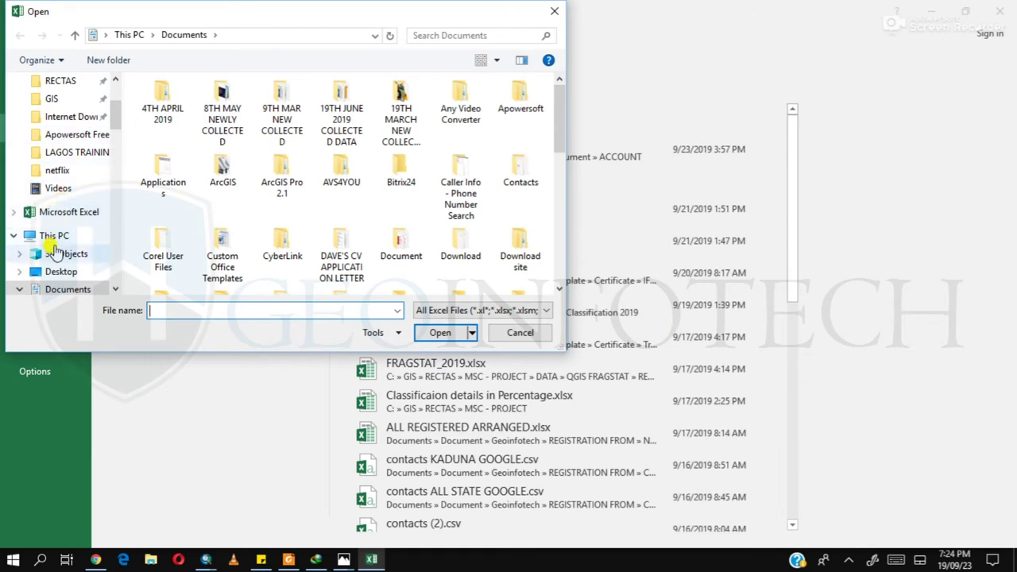
scroll(63, 236, up, 3)
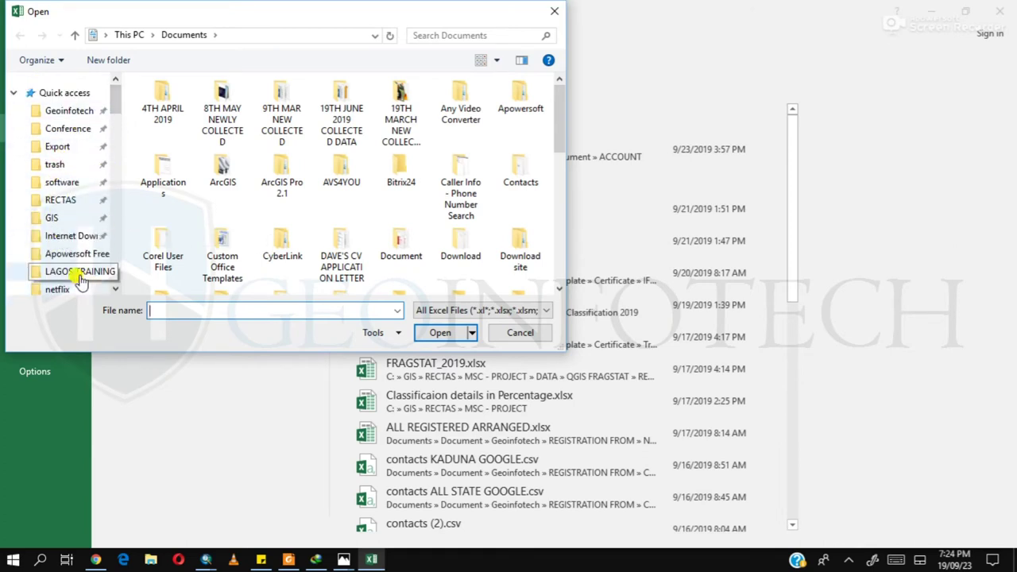
click(57, 199)
click(230, 213)
key(Down)
key(Down)
key(Down)
key(Up)
key(Up)
key(Up)
key(Up)
key(Up)
key(Up)
key(Down)
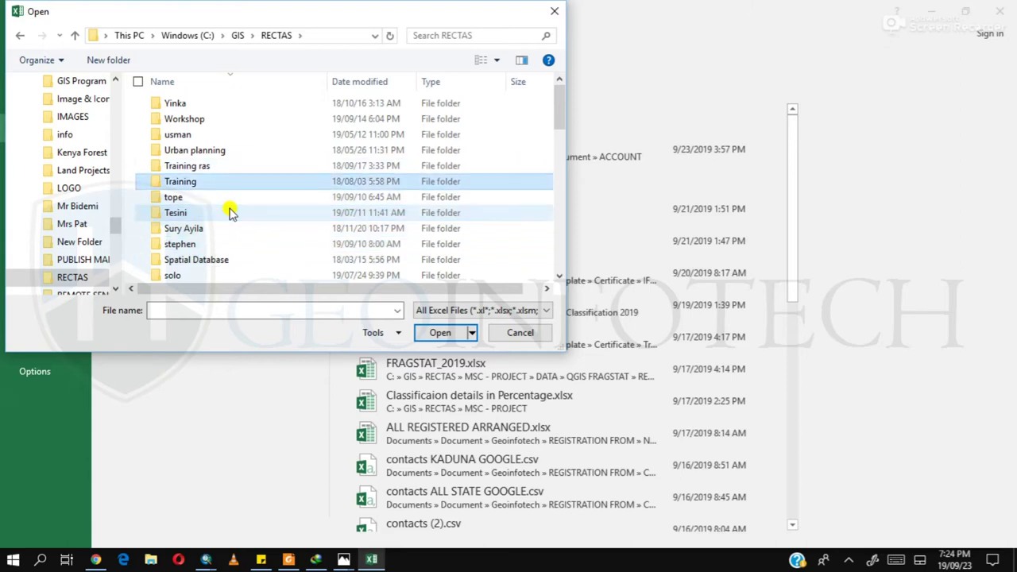
Step: Open the project folder named after a person, its DATA subfolder and the TRAINING FILE folder inside
key(e)
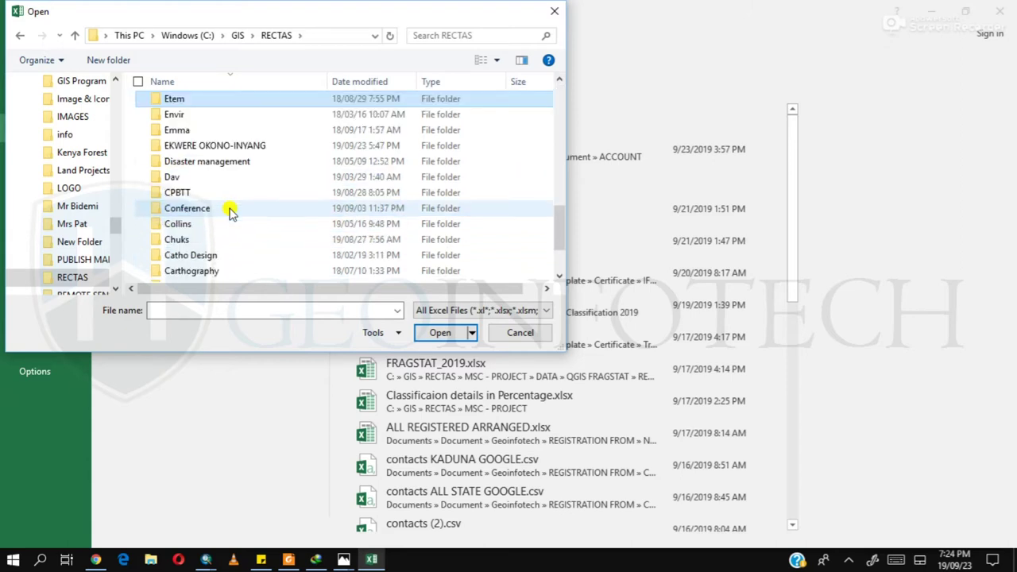
double_click(270, 146)
double_click(197, 103)
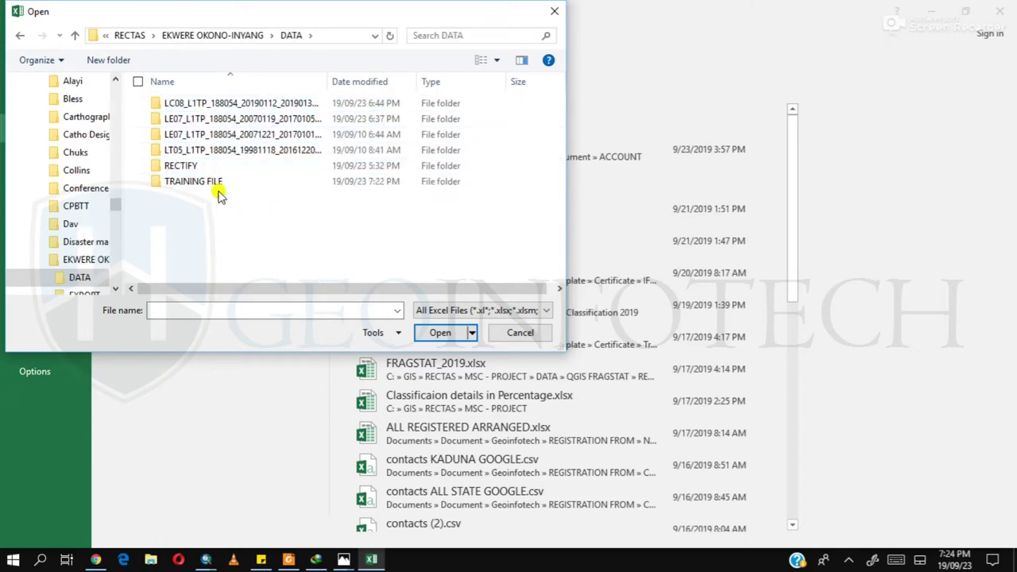
double_click(246, 184)
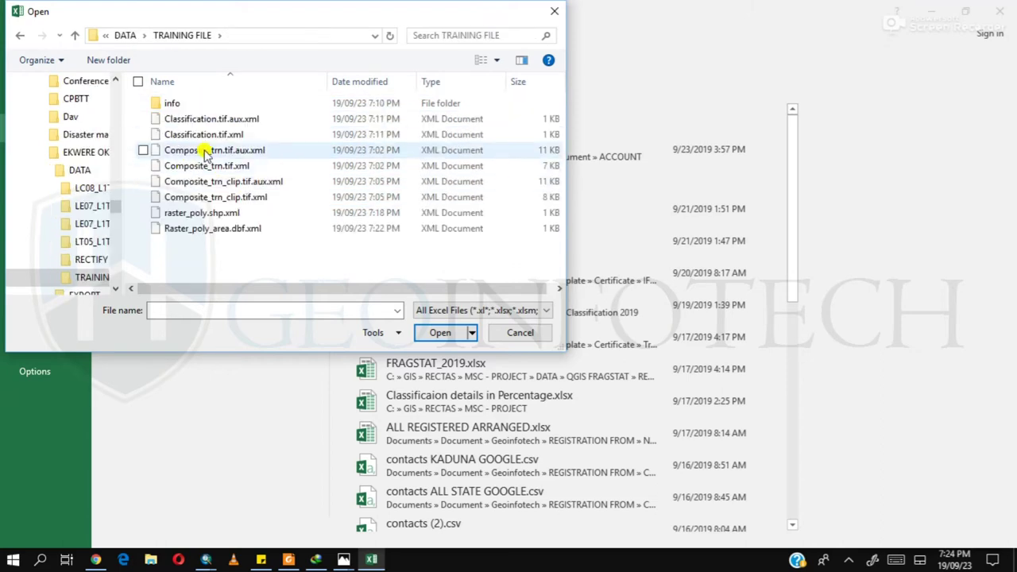
Step: Limit the file type to dBase Files (*.dbf) and open Raster_poly_area.dbf
click(430, 308)
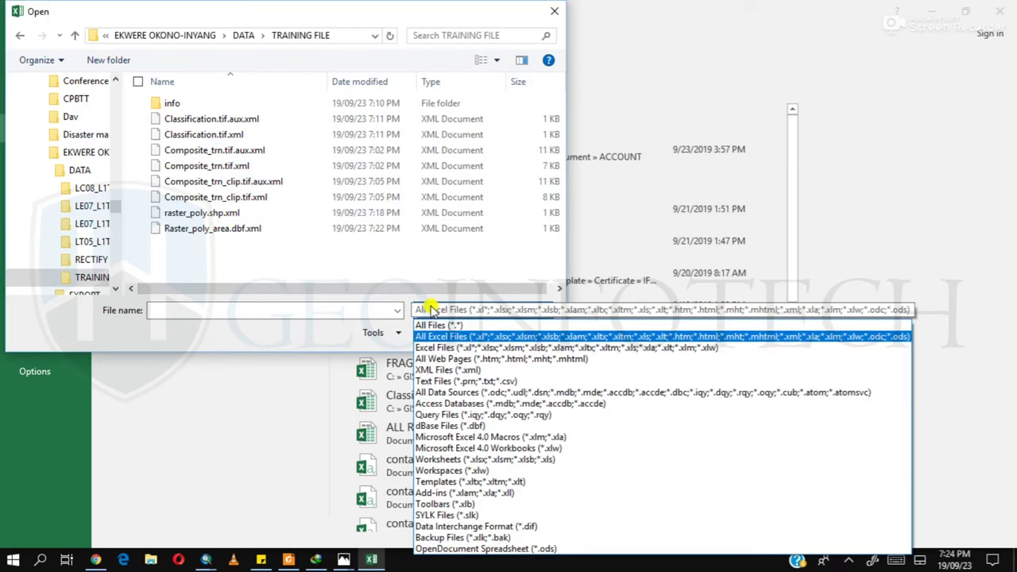
click(438, 427)
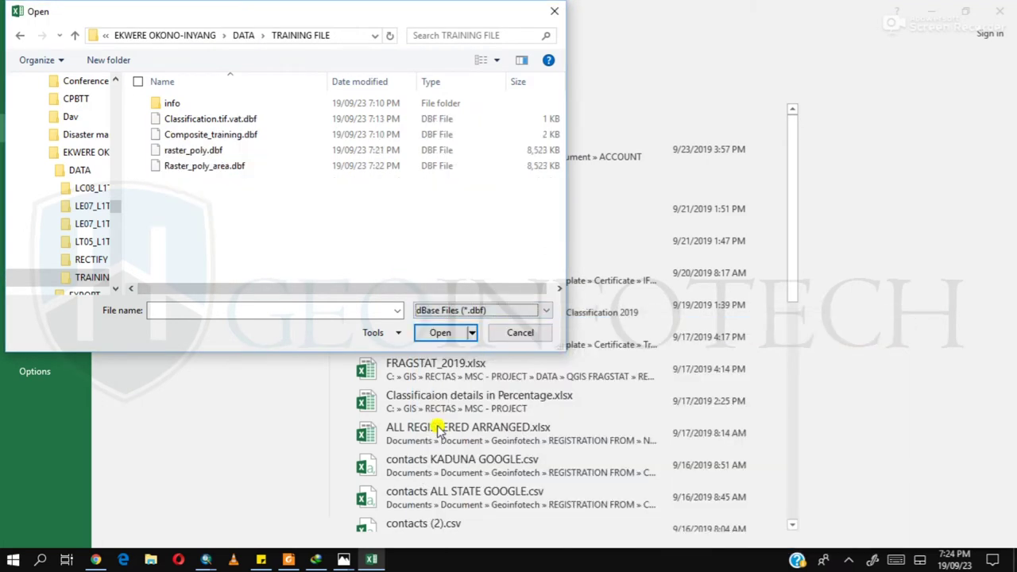
click(215, 170)
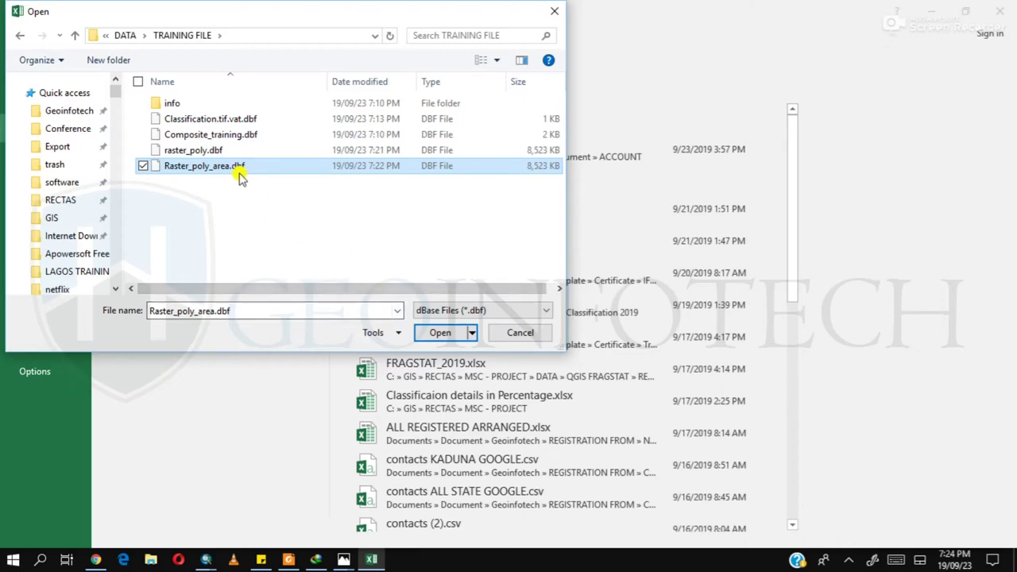
click(437, 332)
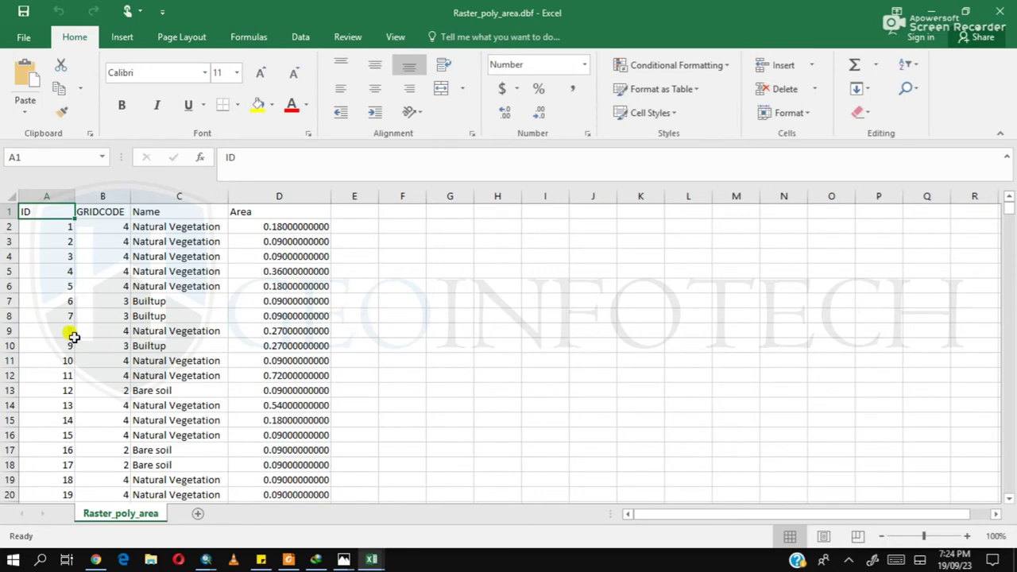
Step: Create a PivotTable on a new worksheet from the whole Raster_poly_area table, with Name as rows and the sum of Area as values
key(ctrl+shift+End)
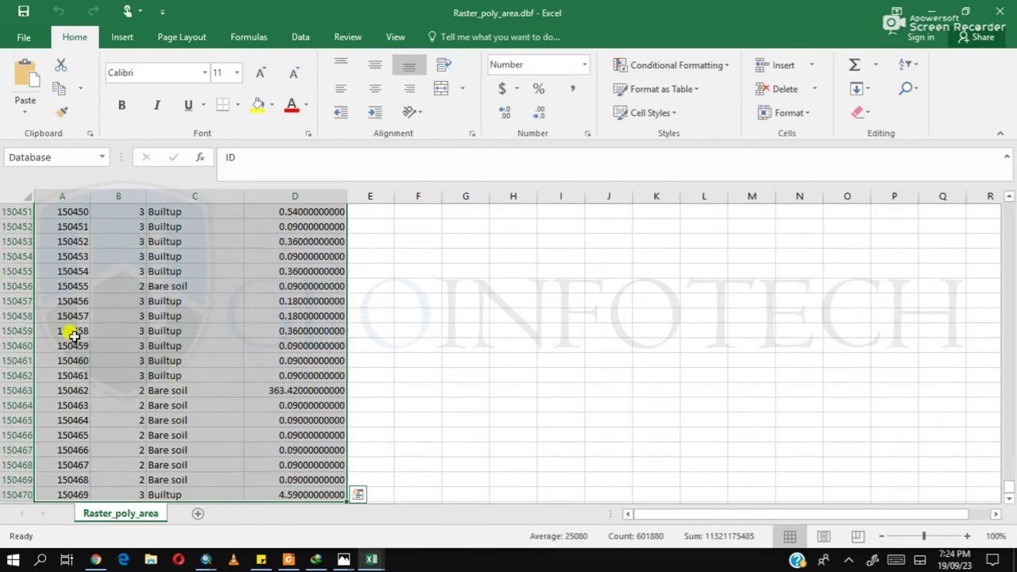
click(169, 328)
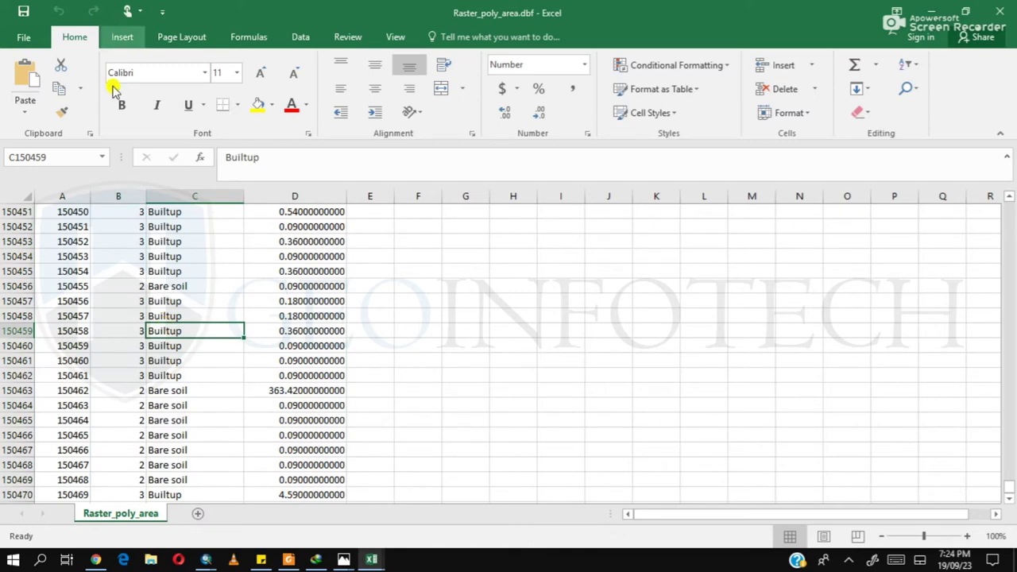
click(120, 38)
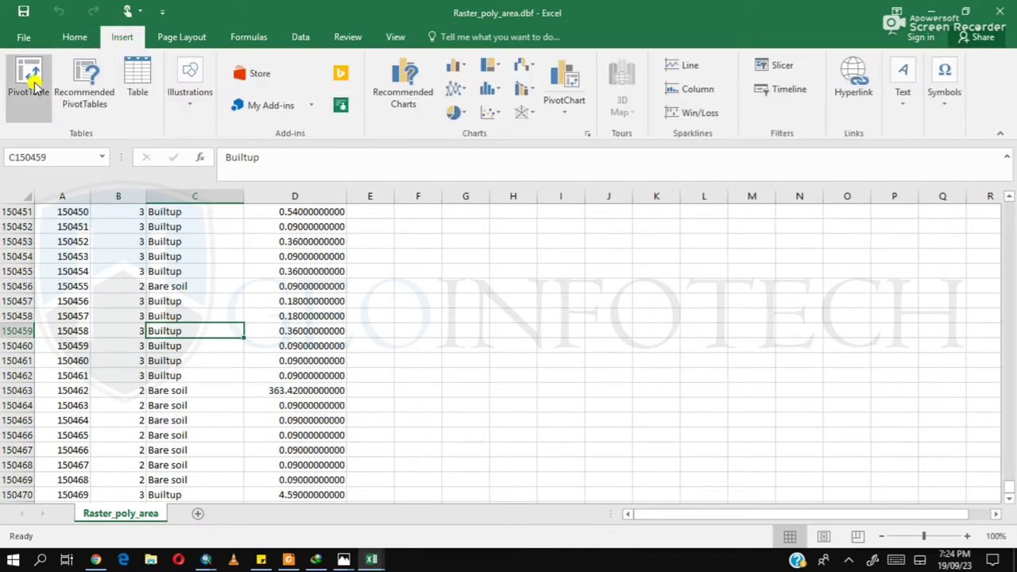
click(37, 102)
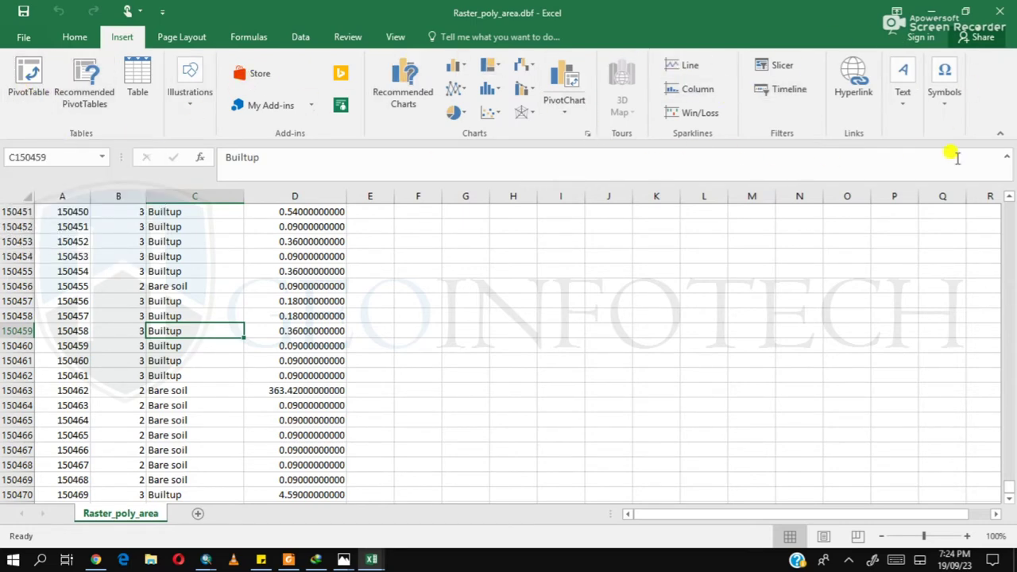
click(40, 93)
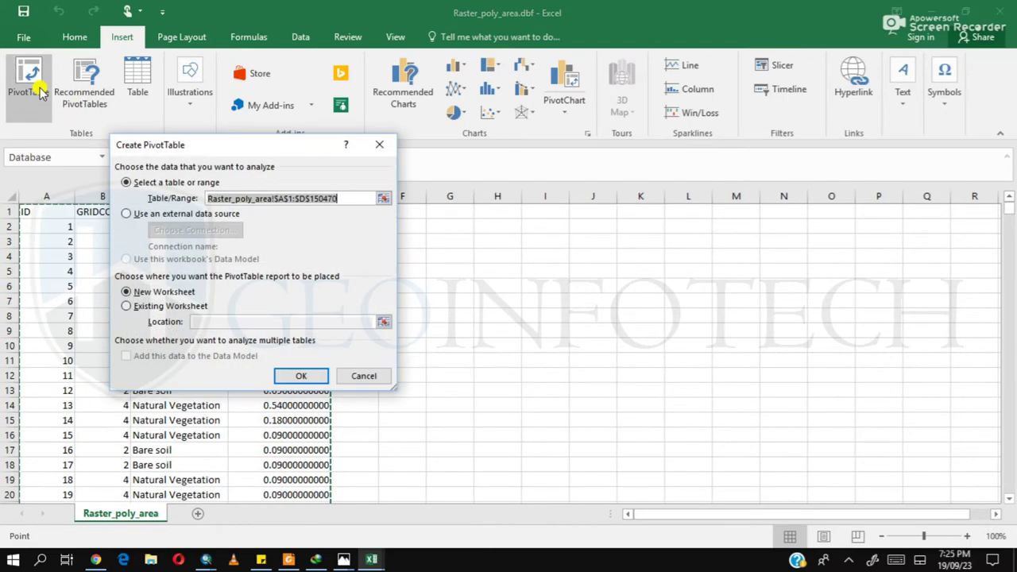
drag(273, 148, 611, 186)
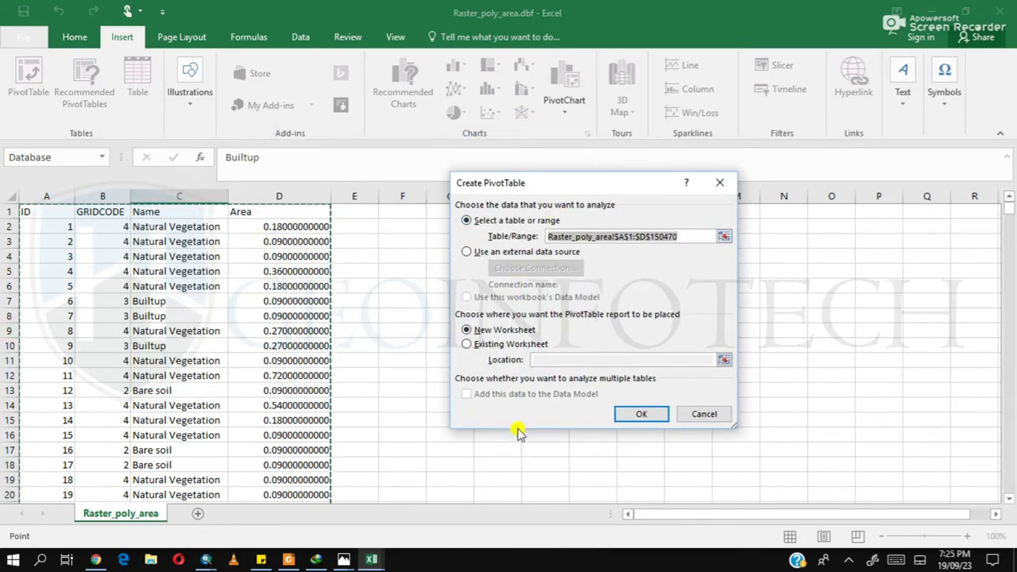
click(639, 414)
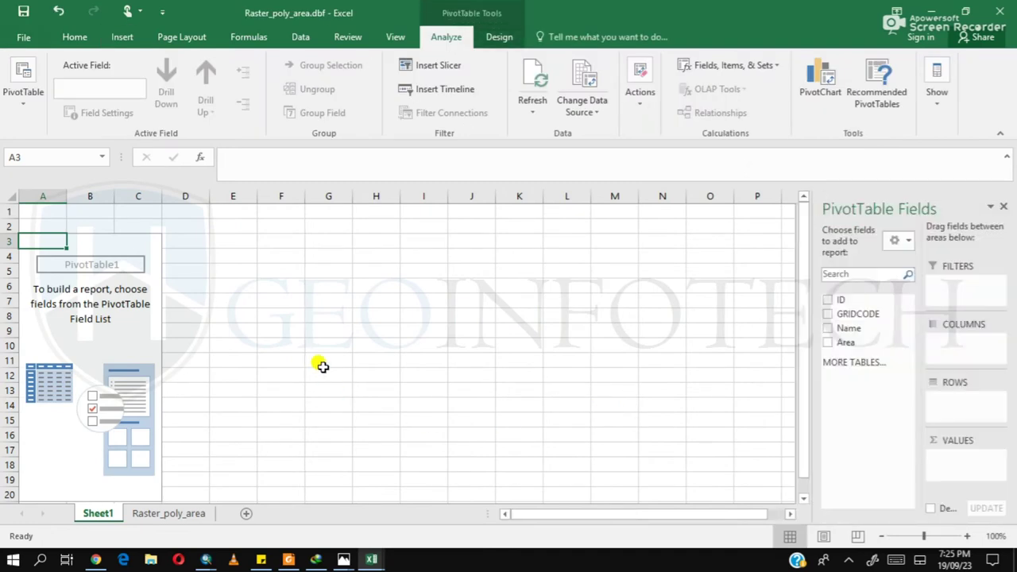
drag(854, 333, 944, 411)
drag(841, 350, 983, 472)
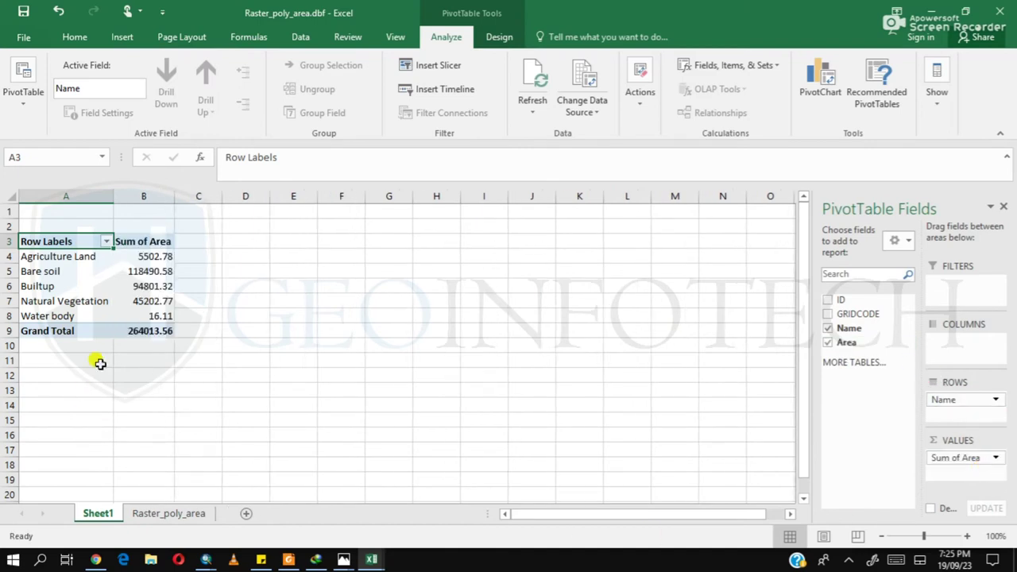
Step: Copy the whole PivotTable in A3:B9 and paste it as values starting at cell E3
drag(42, 239, 151, 332)
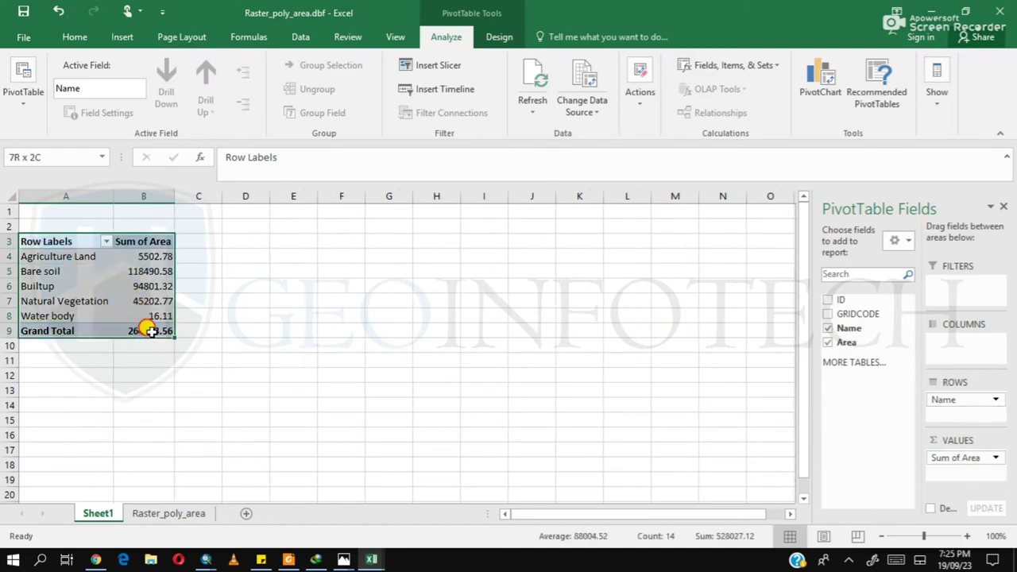
right_click(151, 331)
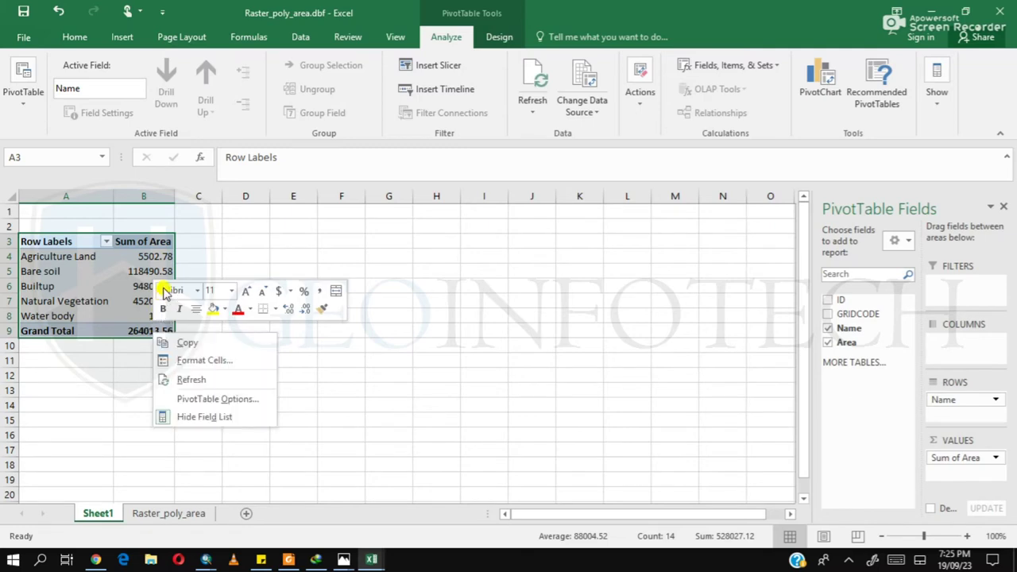
click(196, 344)
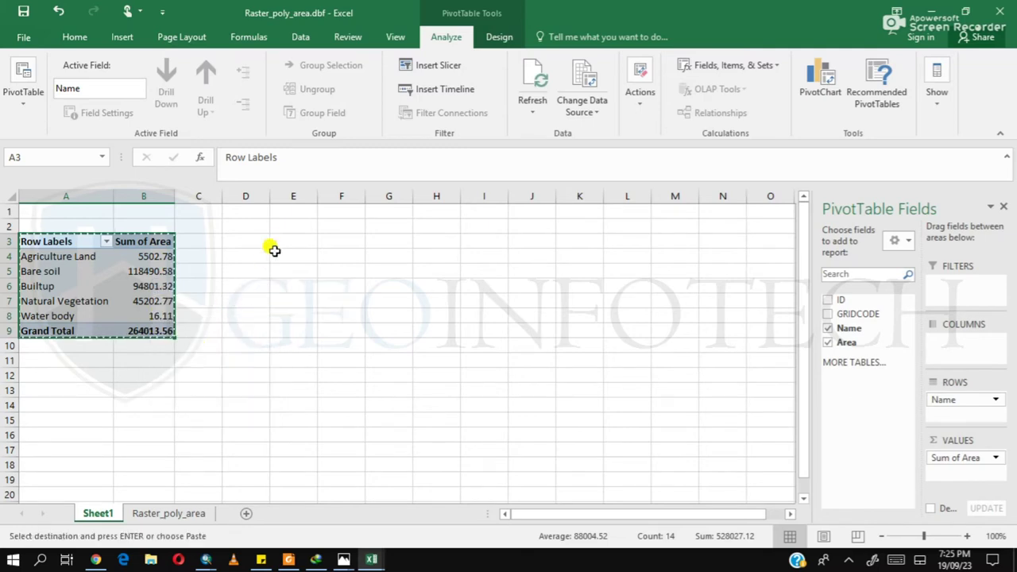
click(285, 240)
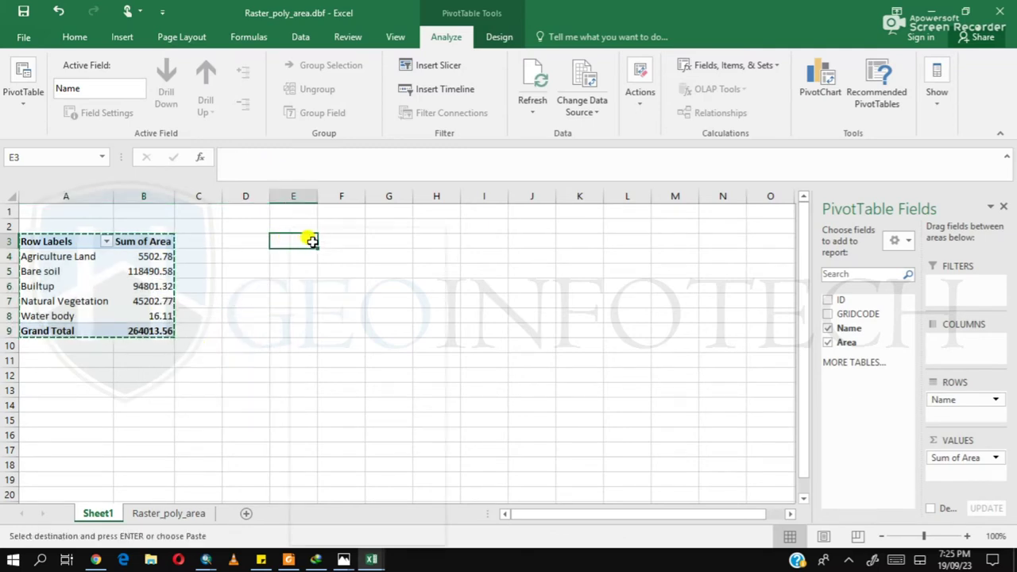
right_click(293, 232)
click(347, 294)
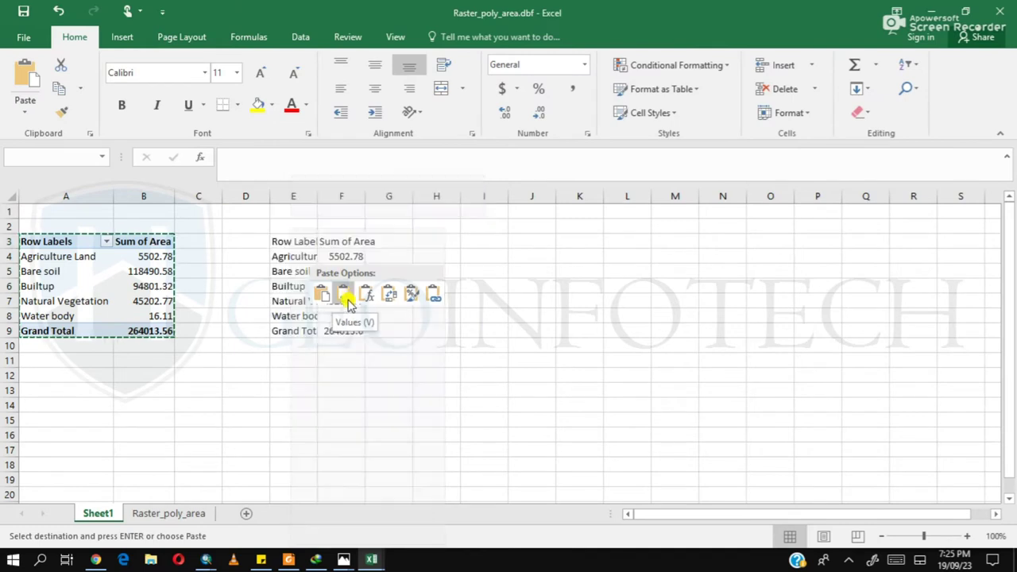
Step: AutoFit the column widths of the pasted table in E3:F9
click(281, 257)
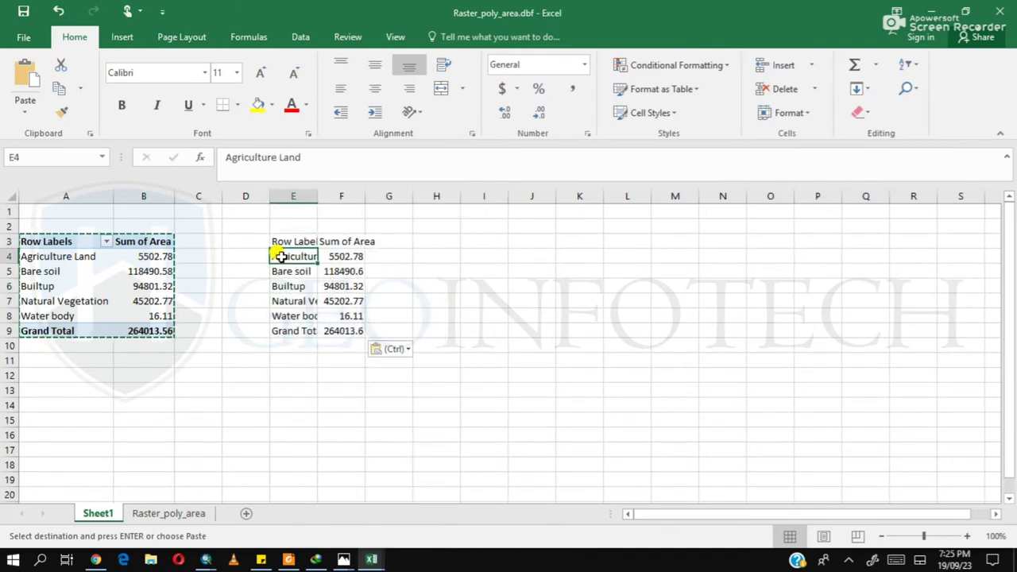
drag(288, 244, 361, 342)
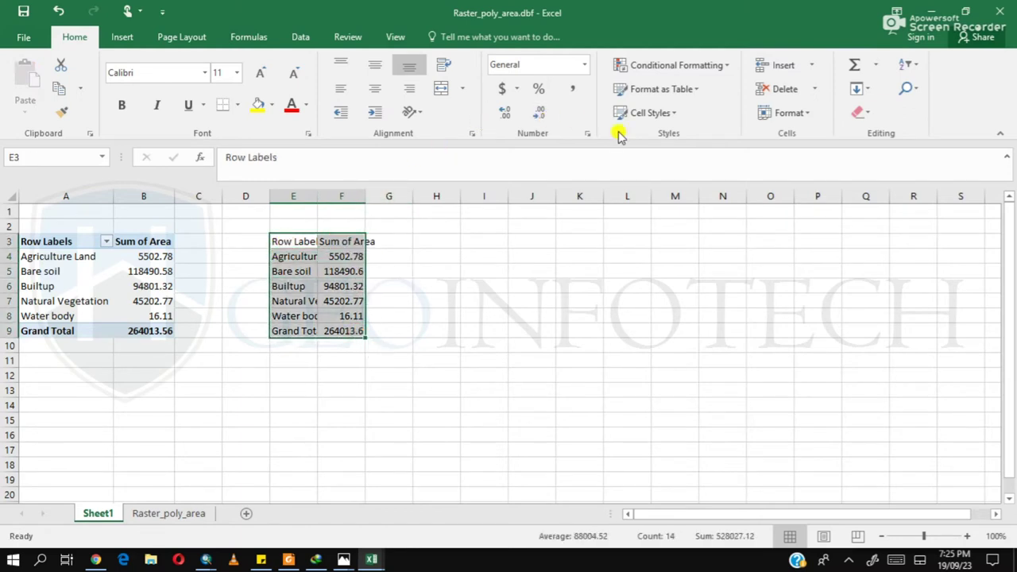
click(795, 116)
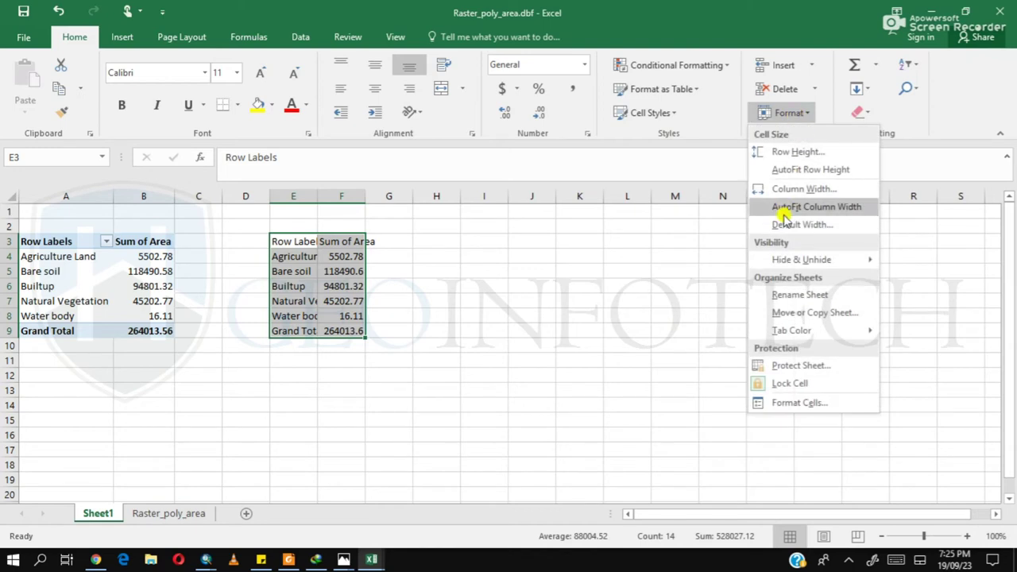
click(818, 208)
click(499, 298)
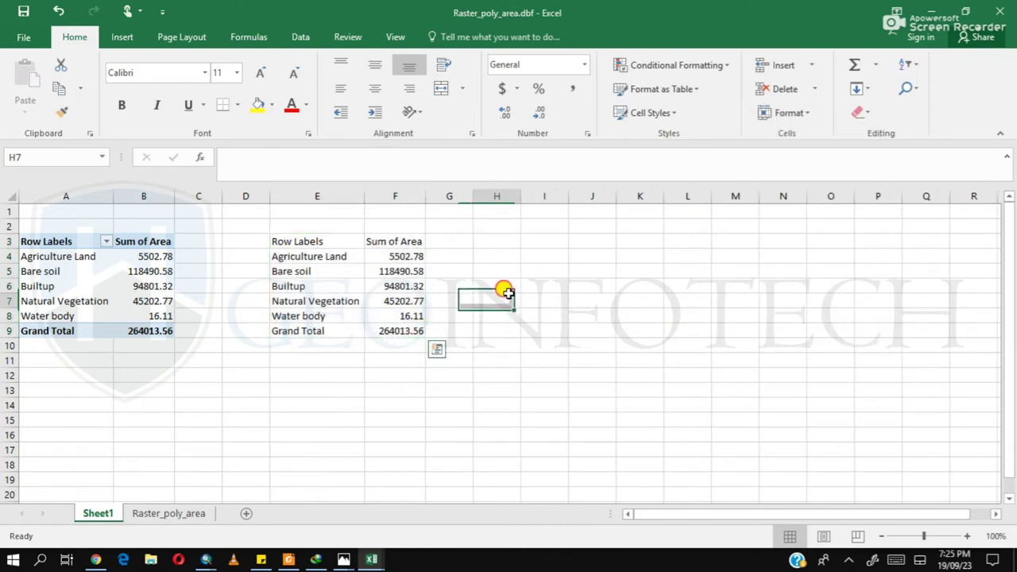
Step: Make the pasted table's headers E3:F3 bold and toggle bold off for cells E3:E8
drag(291, 245, 395, 241)
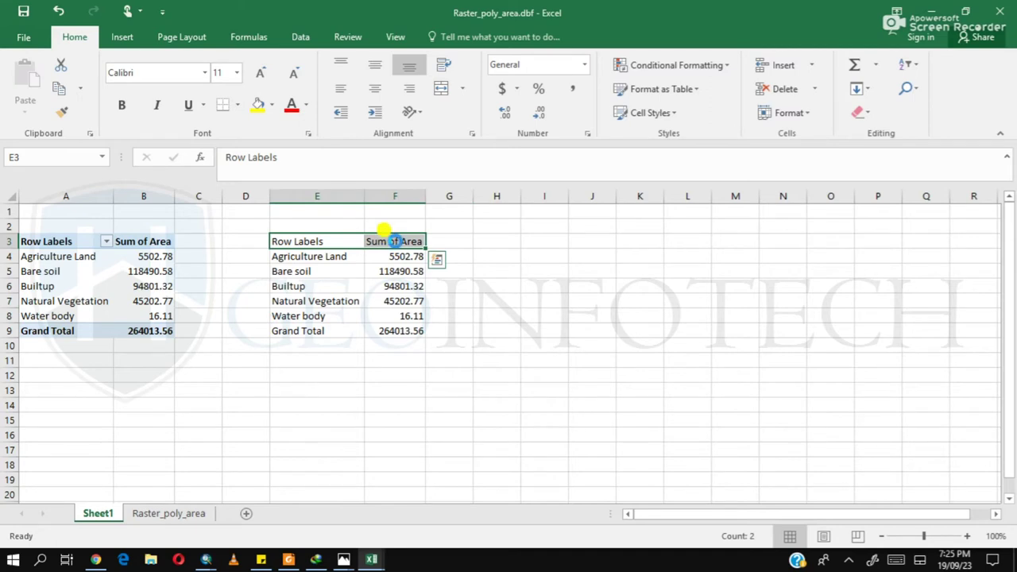
key(ctrl+b)
click(337, 236)
drag(337, 252, 340, 321)
key(ctrl+b)
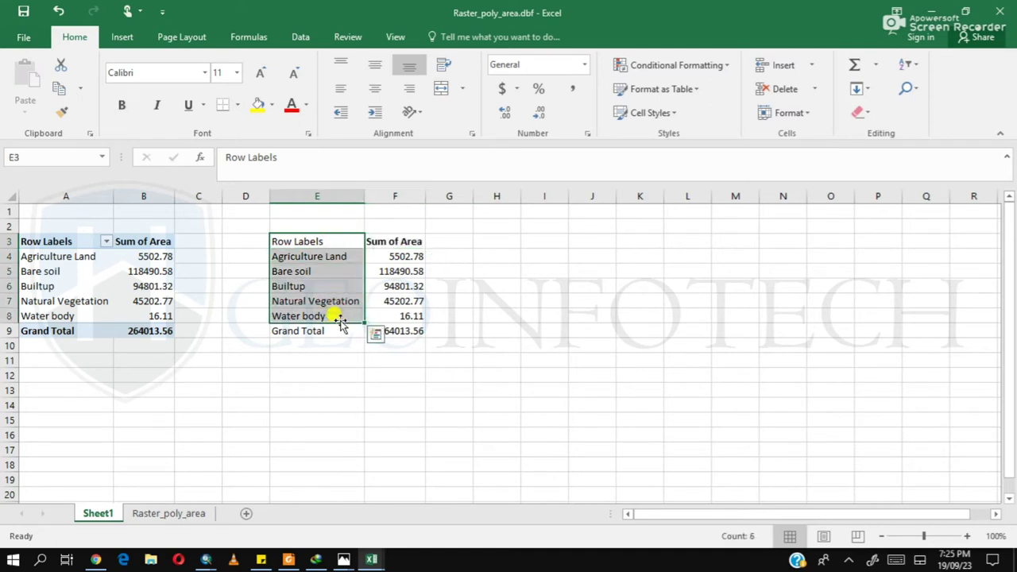
Step: Make the label column E3:E9 bold, from the header down to Grand Total
click(316, 332)
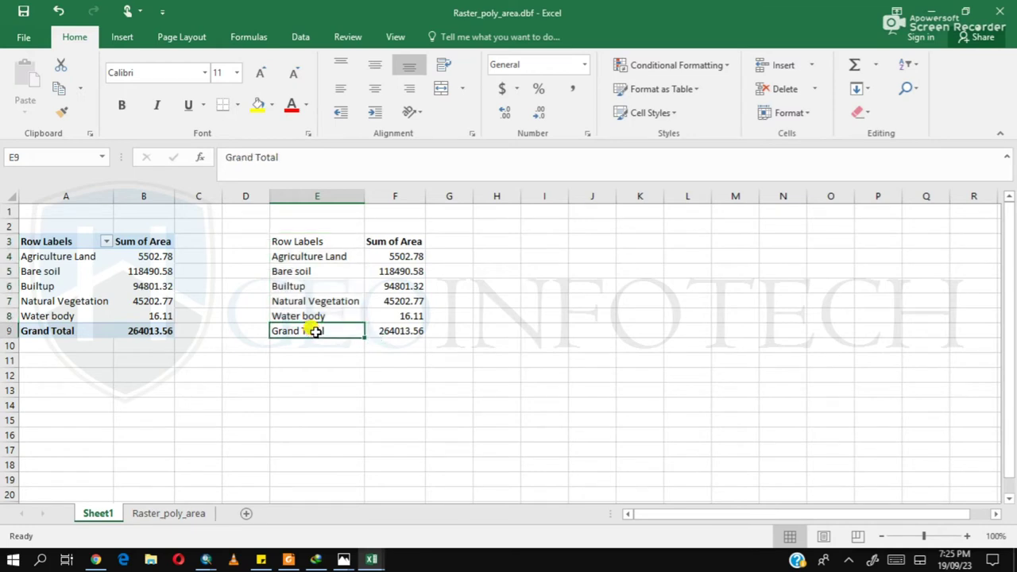
key(shift+Right)
key(shift+Up)
key(shift+Up)
key(shift+Up)
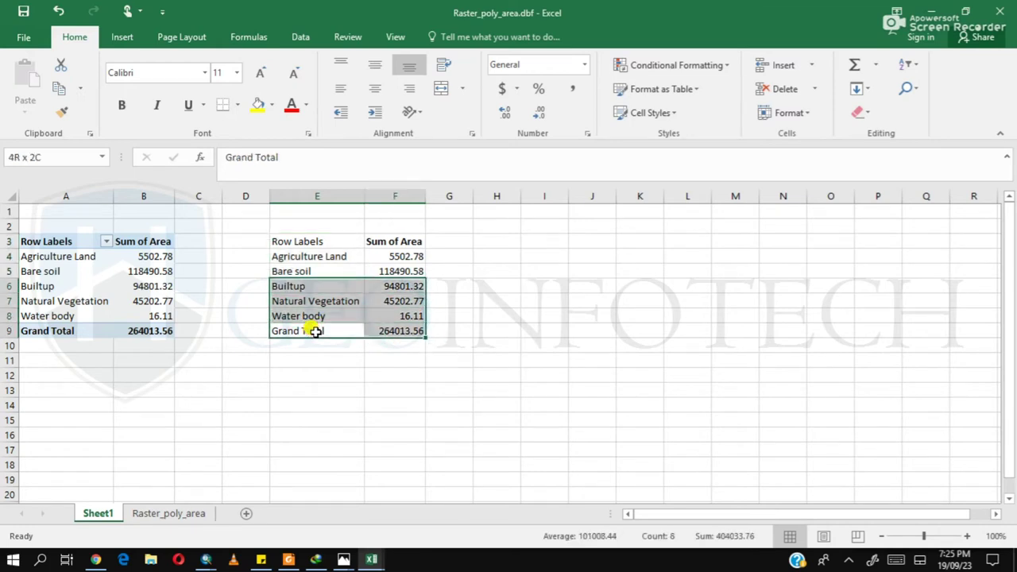
key(shift+Left)
key(shift+Up)
key(shift+Up)
key(shift+Up)
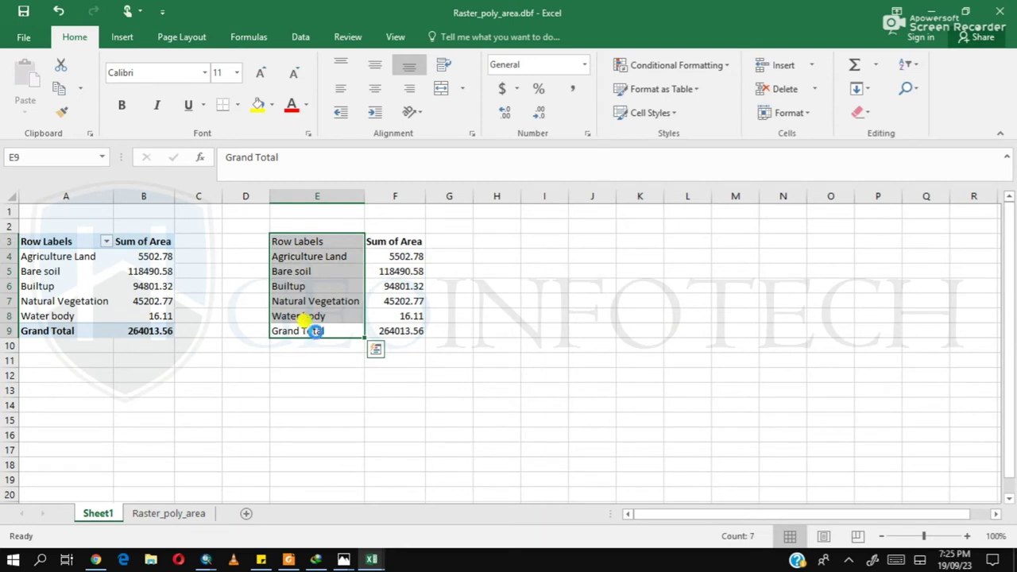
key(ctrl+b)
Step: Set the font colour of the Grand Total row E9:F9 to red
drag(317, 332, 391, 328)
click(287, 106)
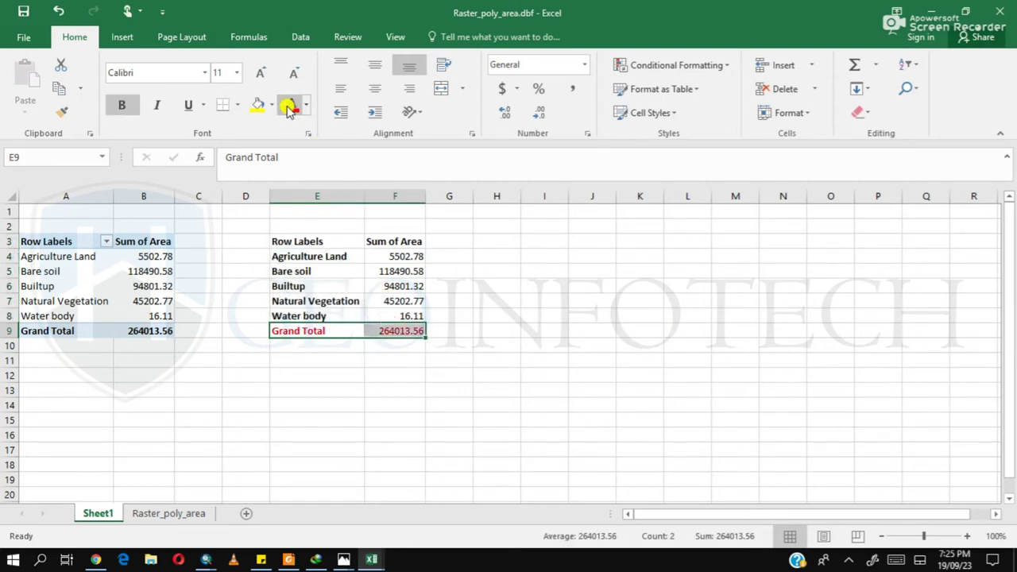
click(448, 256)
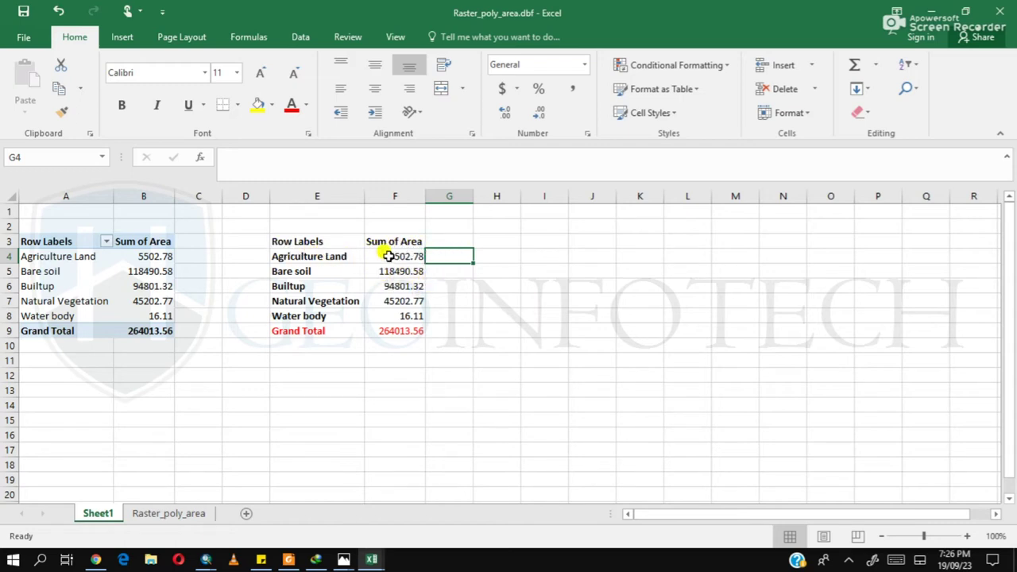
Step: Add the header "Per %" in G3 and enter the formula =F4/F9 in G4 for Agriculture Land
click(457, 241)
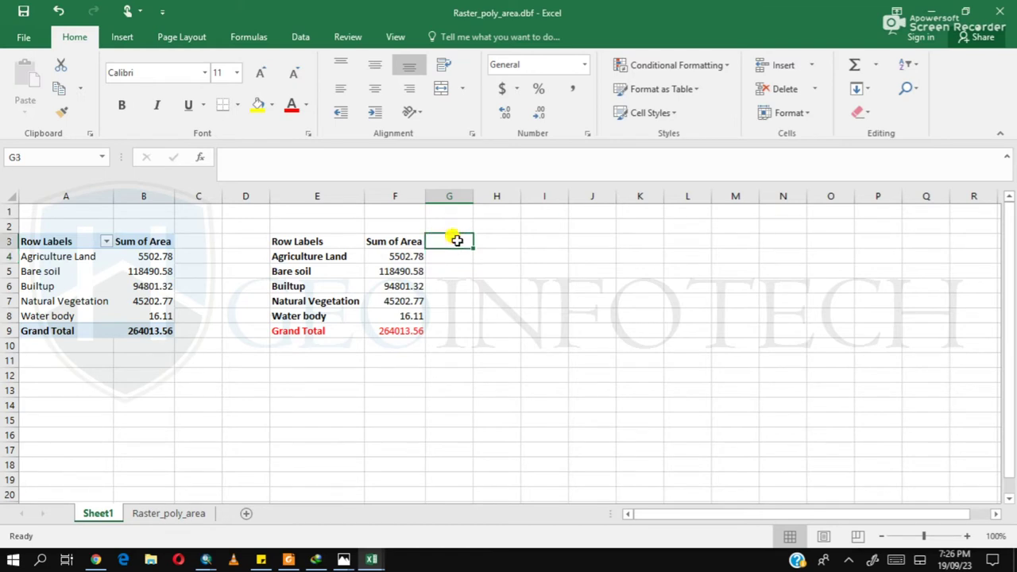
text(Per %)
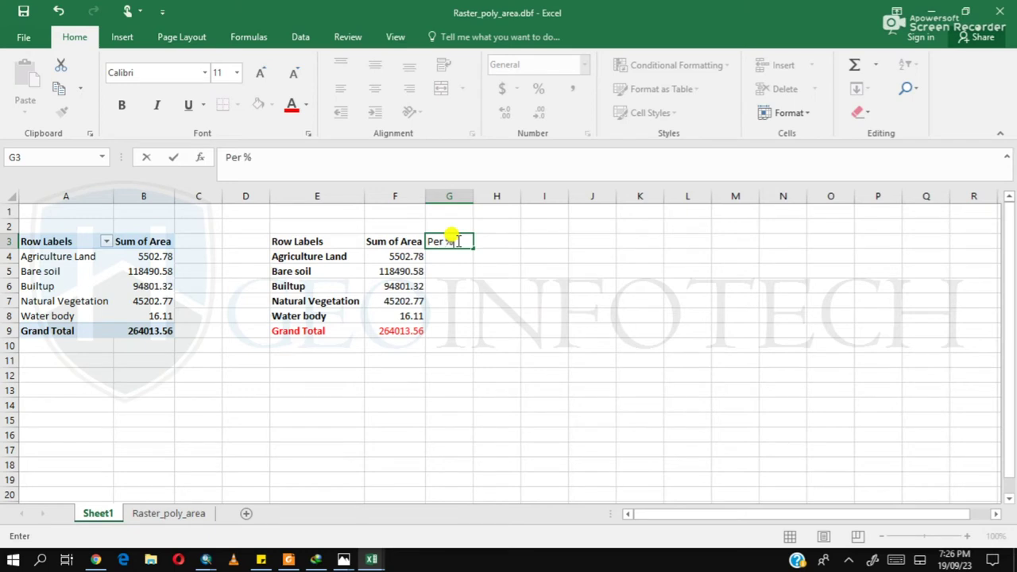
key(Return)
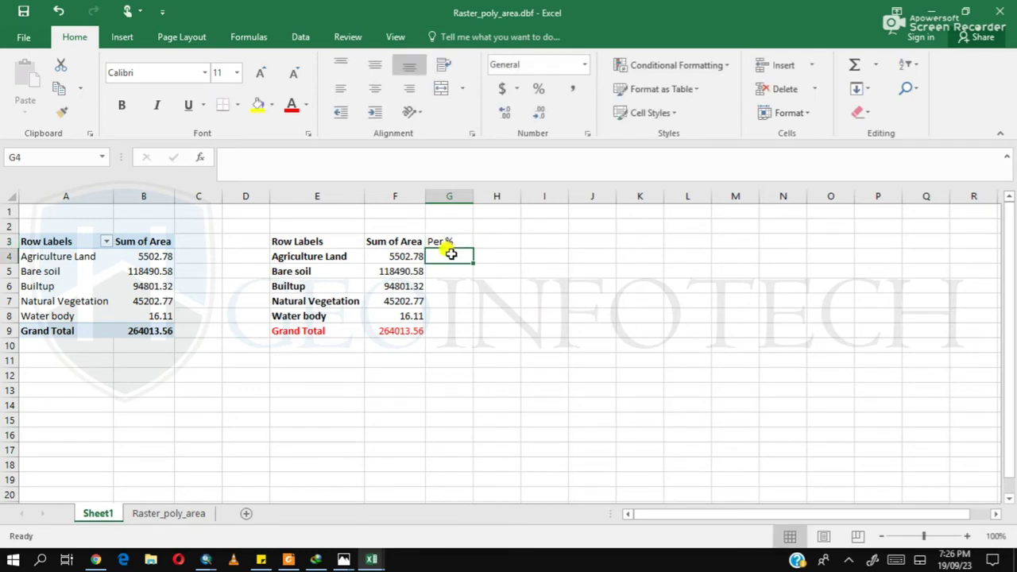
text(=)
click(394, 254)
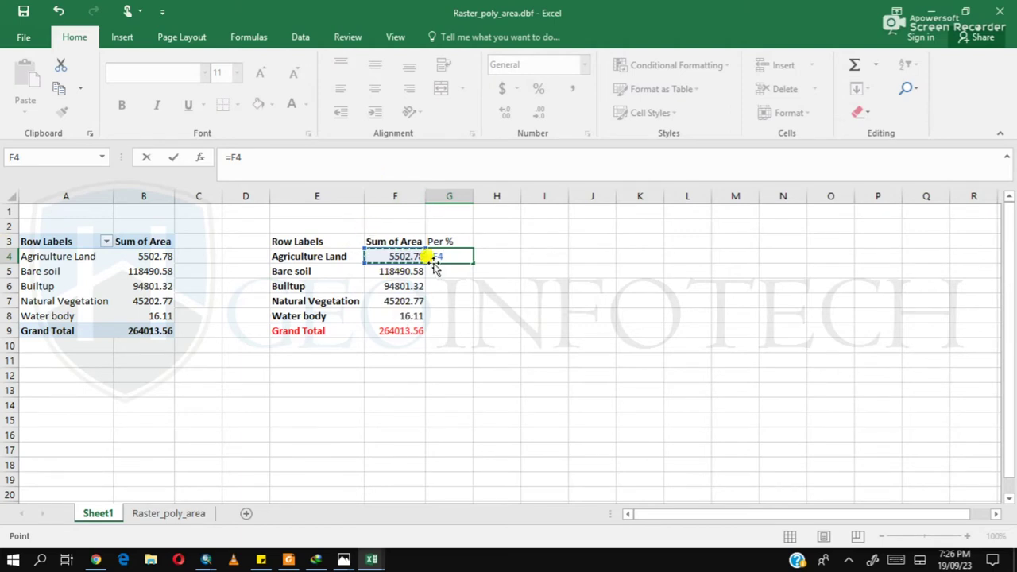
text(/)
click(409, 330)
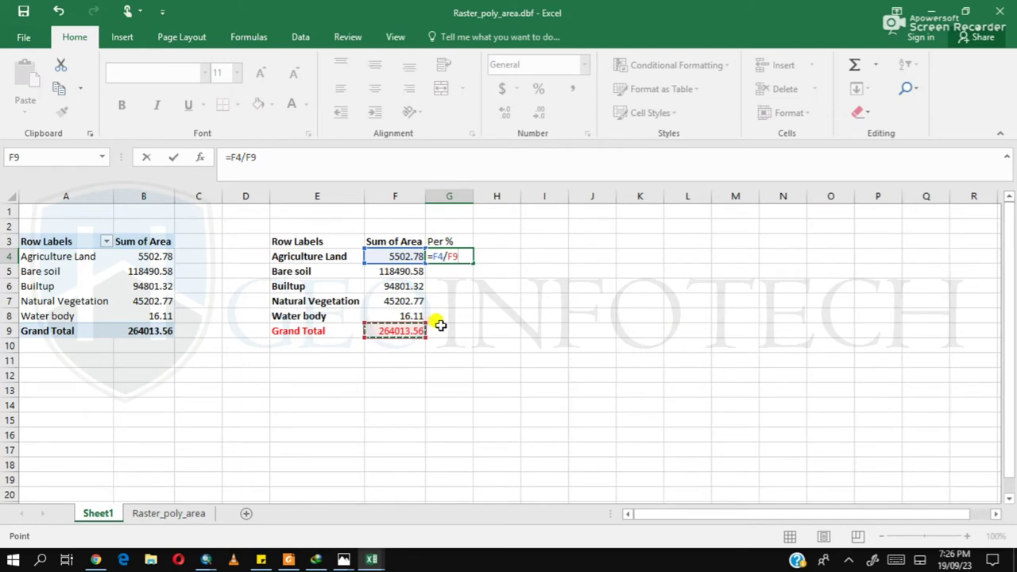
key(ctrl+Return)
key(Return)
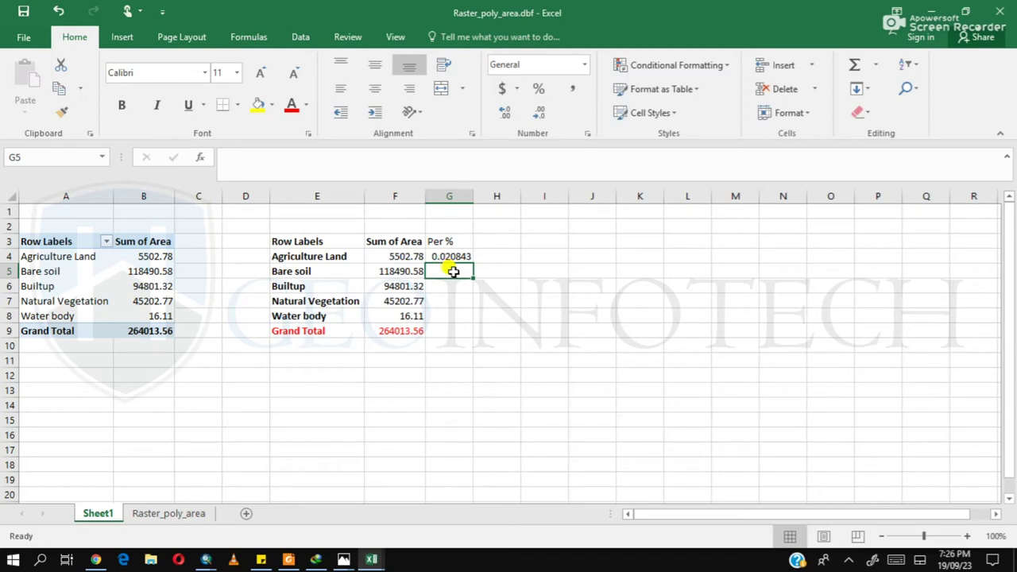
Step: Enter the formula =F5/$F$9 in G5 for Bare soil, with an absolute reference to the grand total
text(=)
click(397, 271)
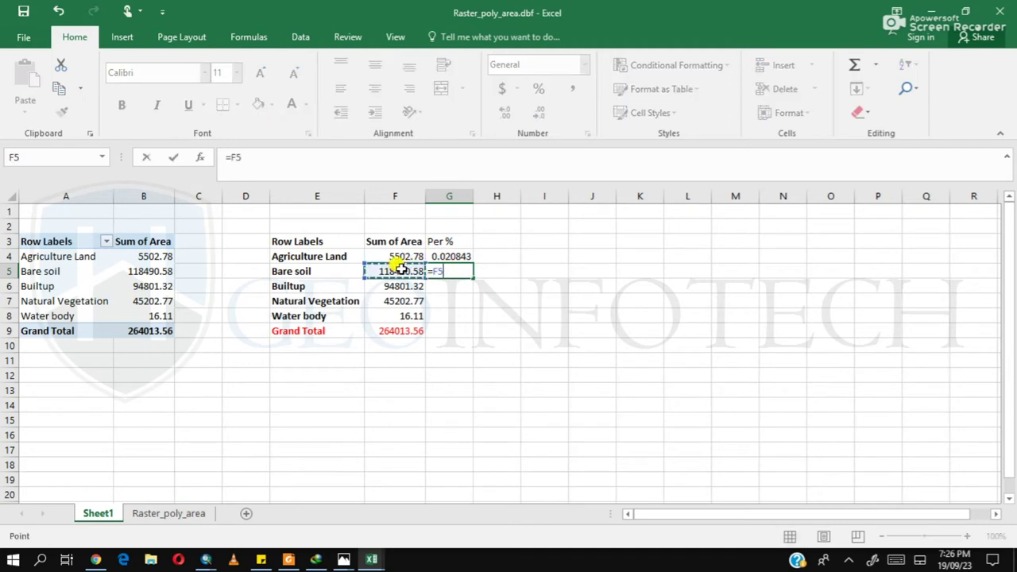
text(/)
click(398, 330)
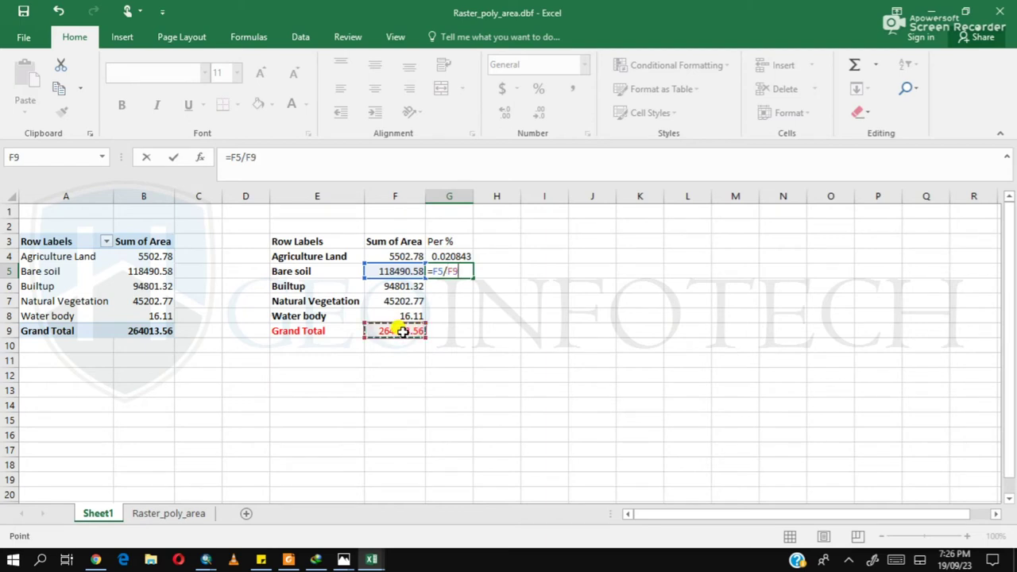
click(440, 271)
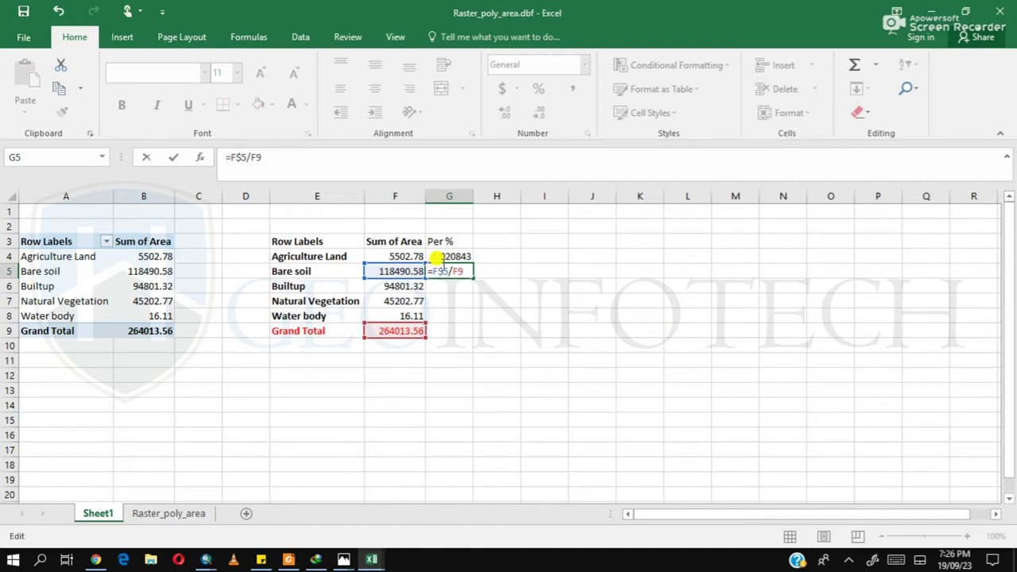
key(BackSpace)
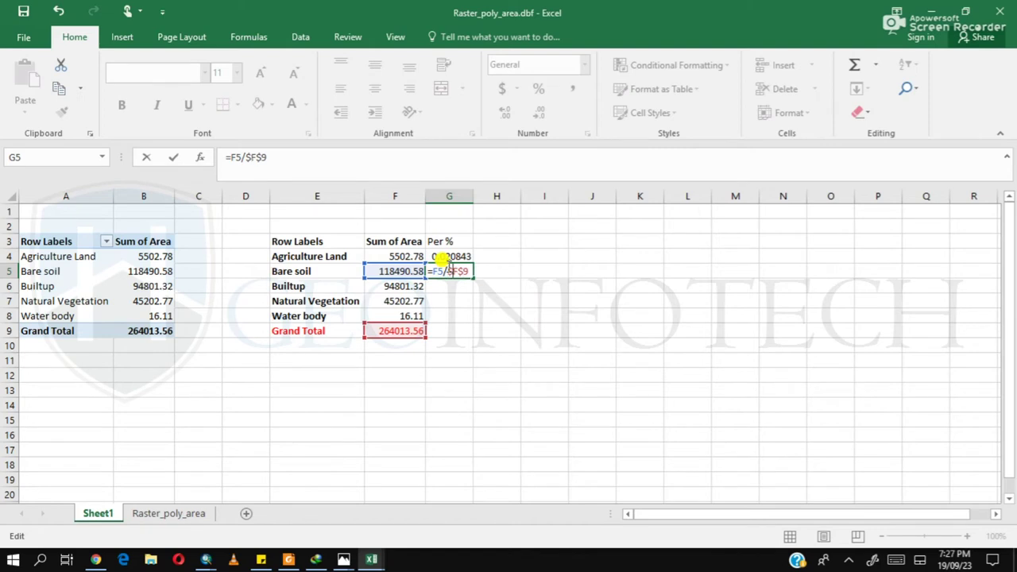
key(Return)
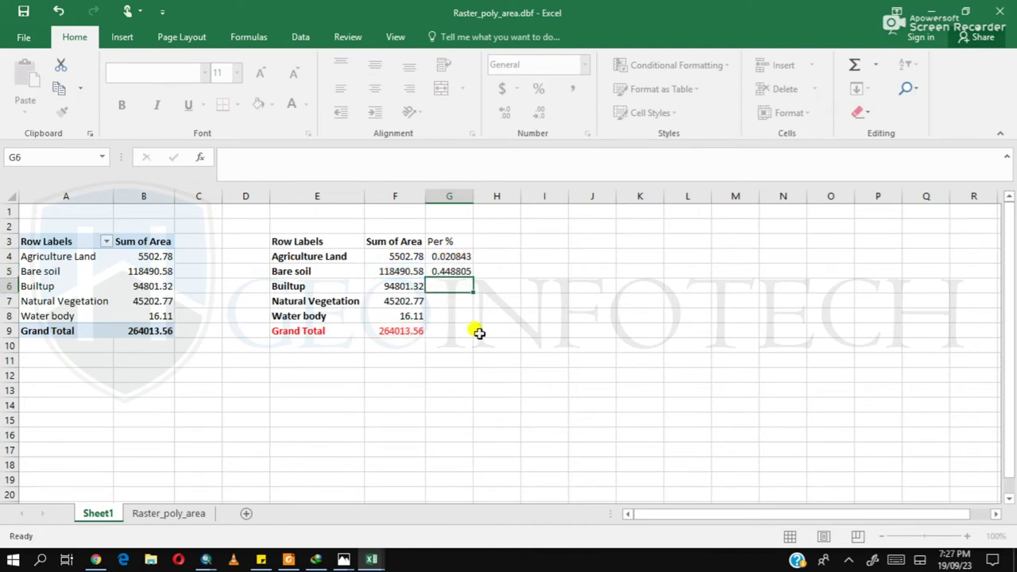
Step: Copy the formula from G5 into cells G6:G9
key(Up)
key(ctrl+c)
key(Down)
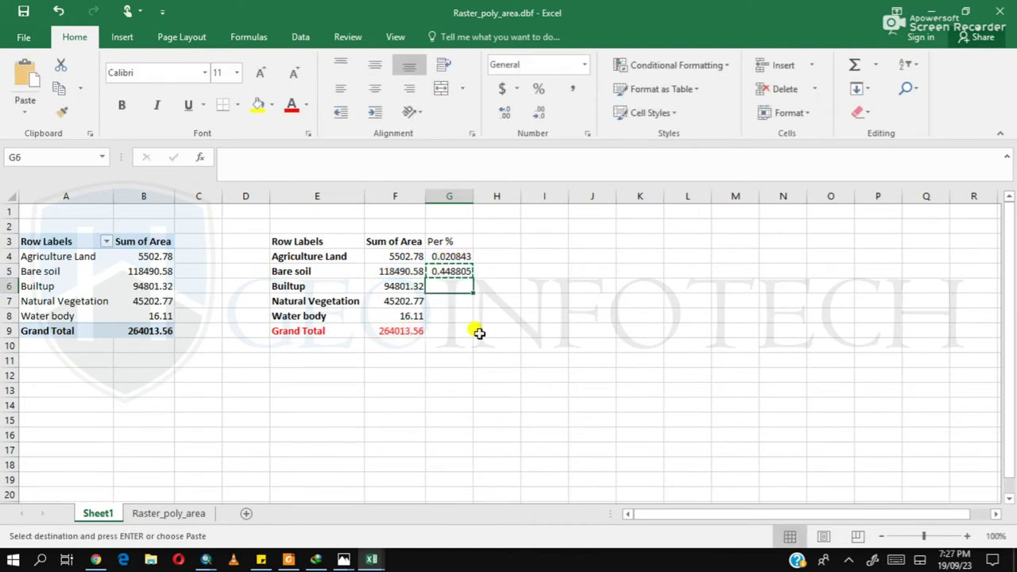
key(shift+Down)
key(shift+Down)
key(shift+Down)
key(ctrl+v)
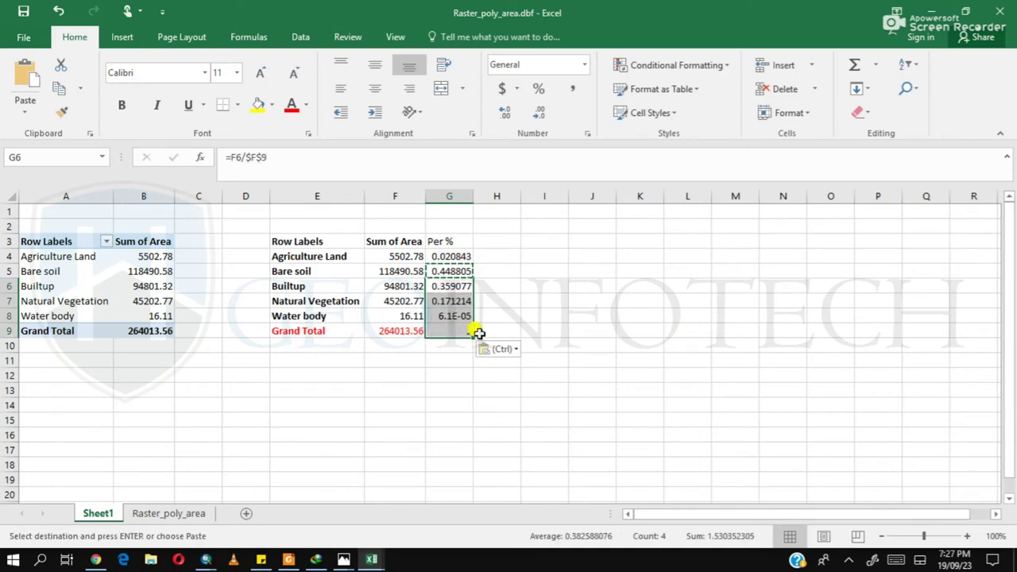
key(Escape)
Step: Format the share values in G4:G9 as percentages
drag(457, 332, 454, 256)
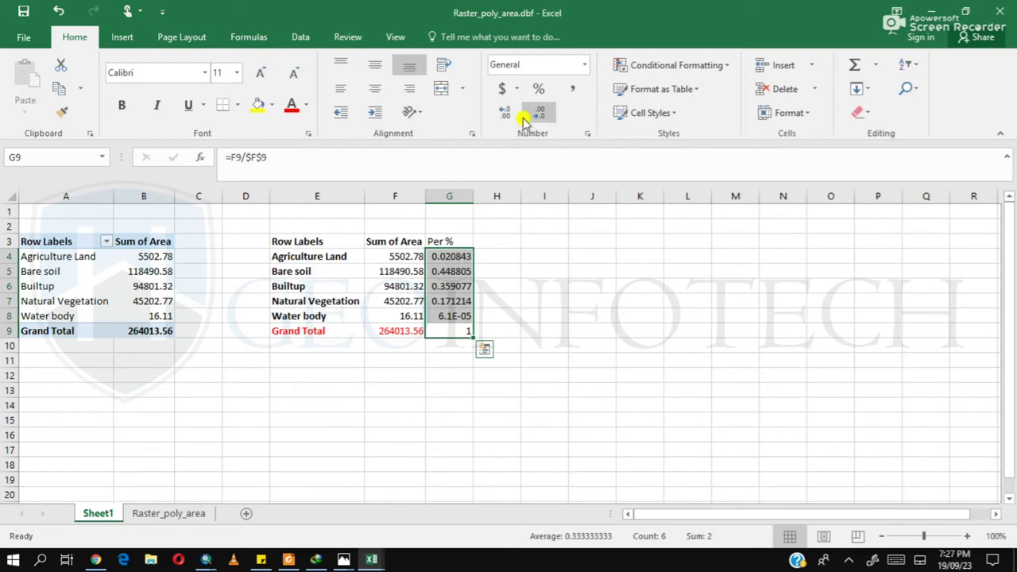
click(537, 92)
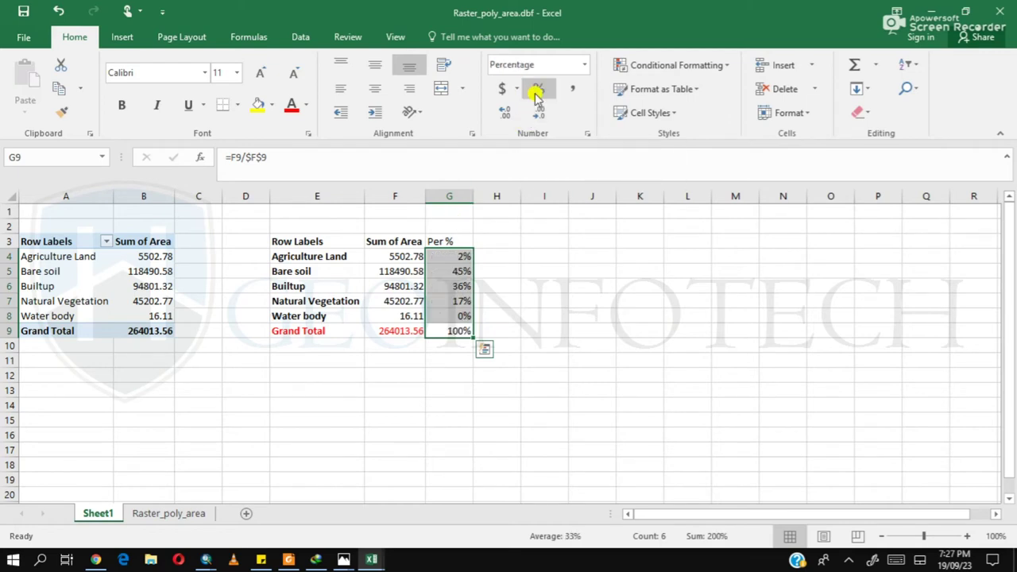
click(561, 258)
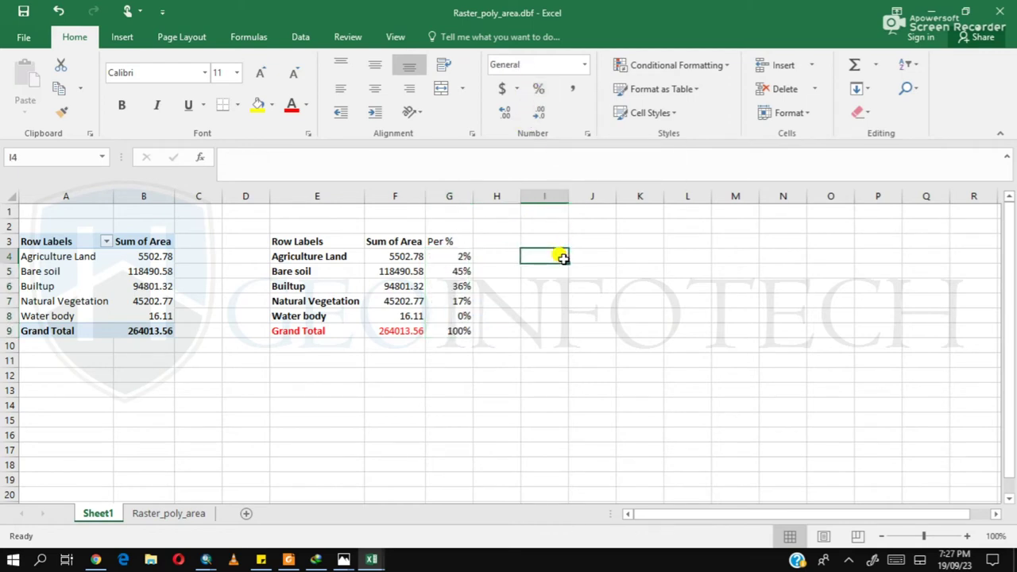
click(488, 313)
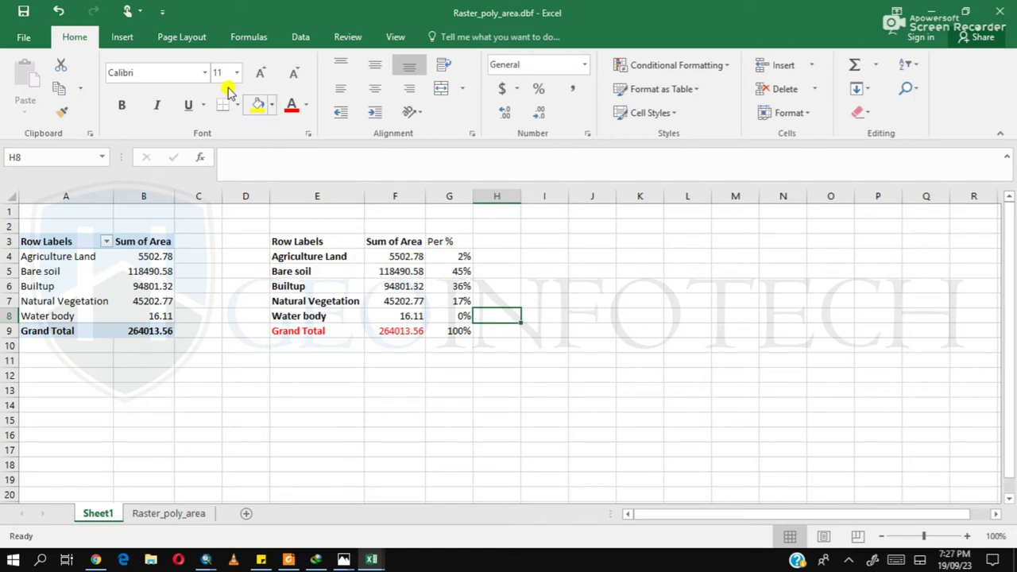
Step: Replace the table headers in E3:G3 with CLASS, AREA (ha) and %
click(302, 242)
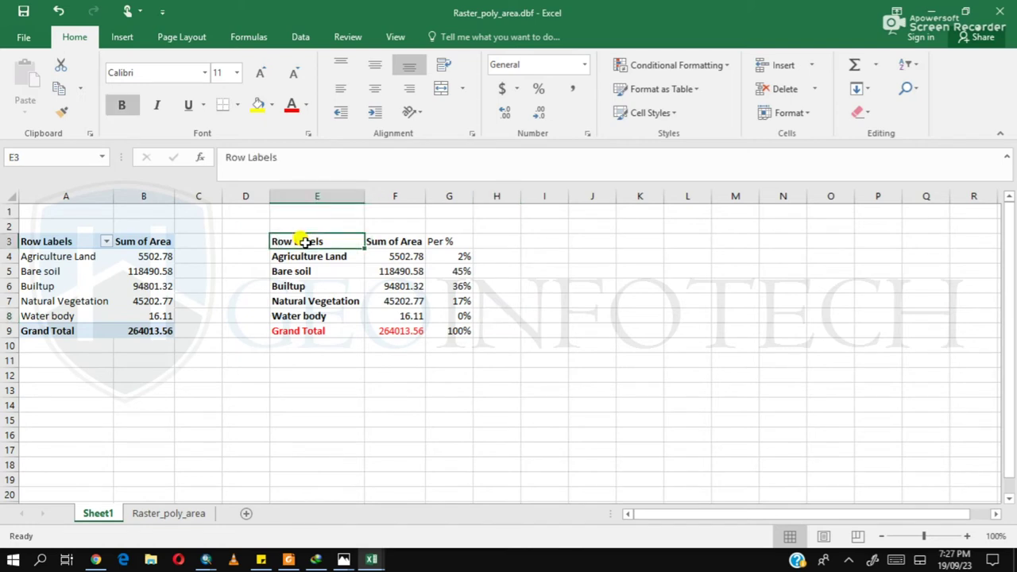
text(CLASS)
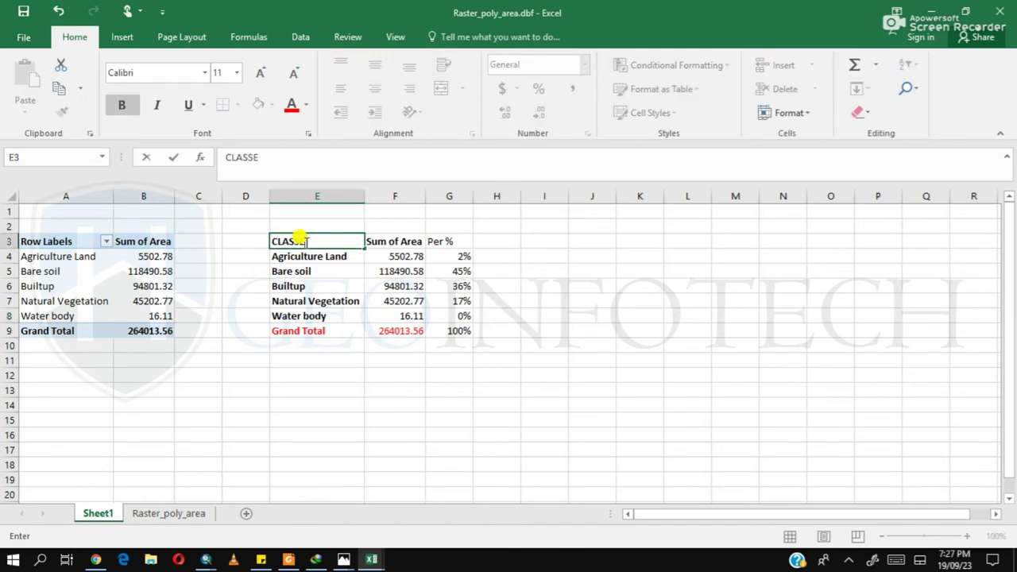
key(Return)
key(Right)
key(Up)
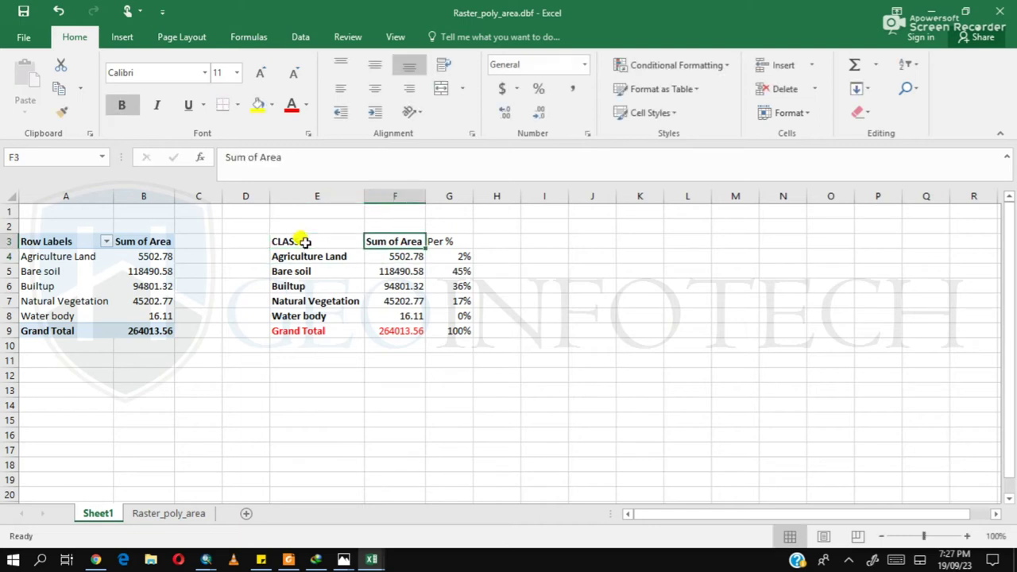
text(AREA (ha)
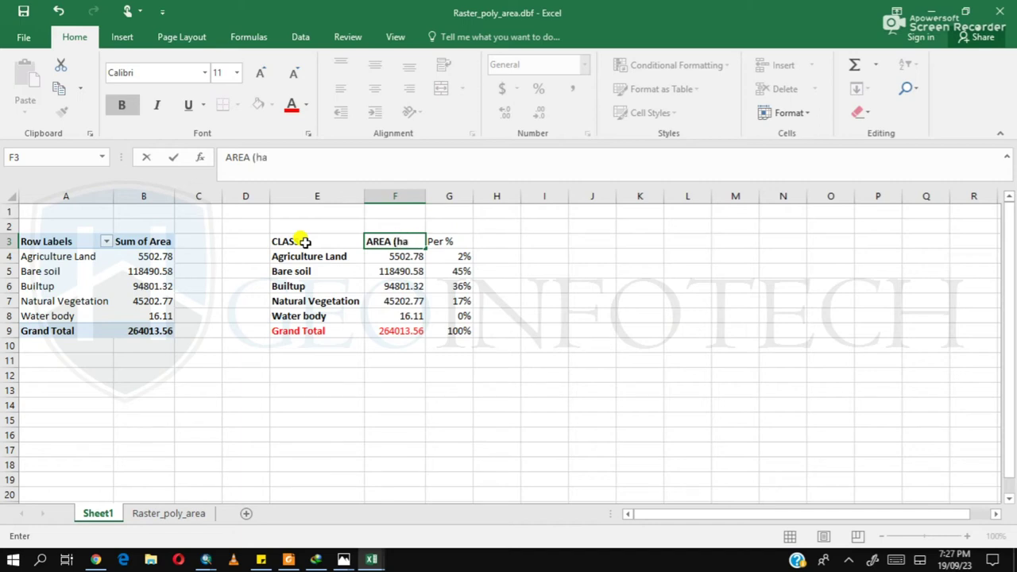
key(Return)
key(Right)
key(Up)
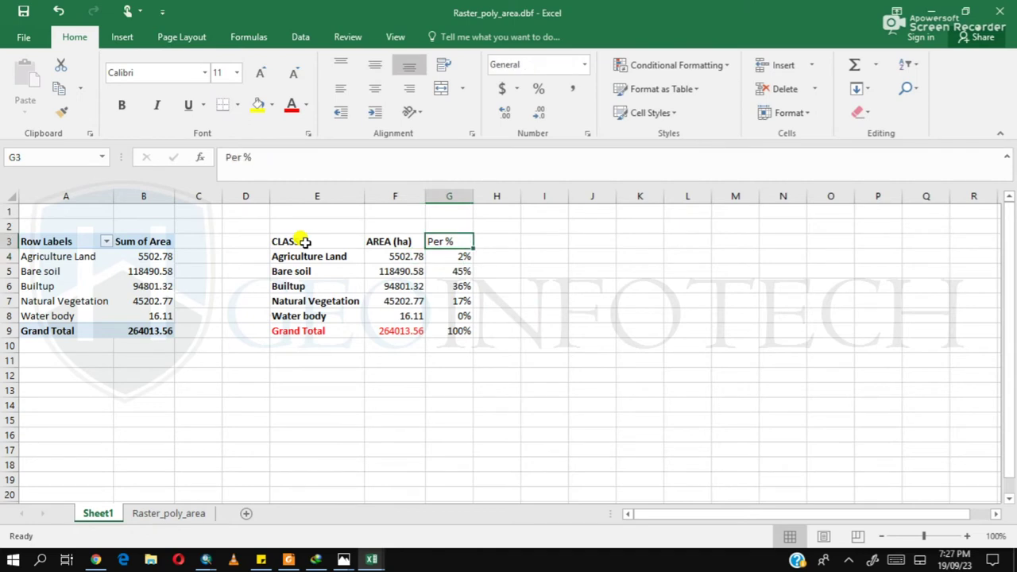
text(%)
key(Return)
key(Up)
Step: Make the header row E3:G3 bold and increase its font size to 14
shift+click(304, 242)
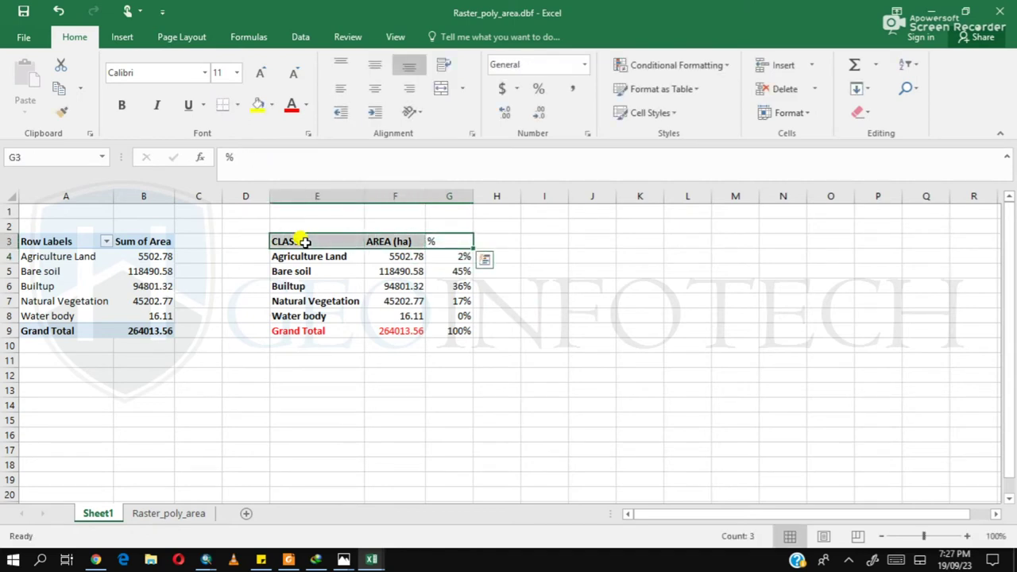
click(119, 103)
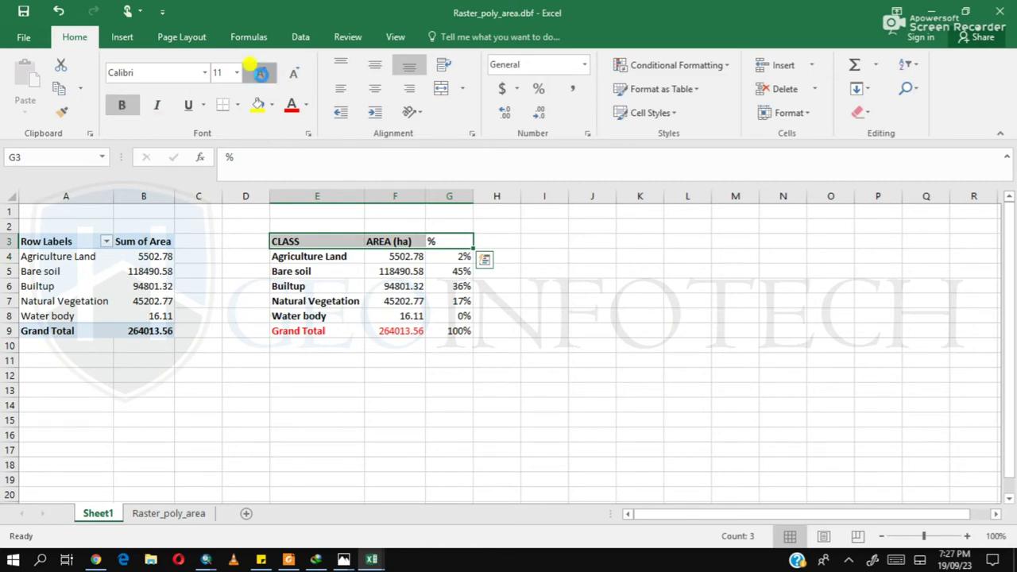
click(262, 72)
click(262, 72)
click(449, 244)
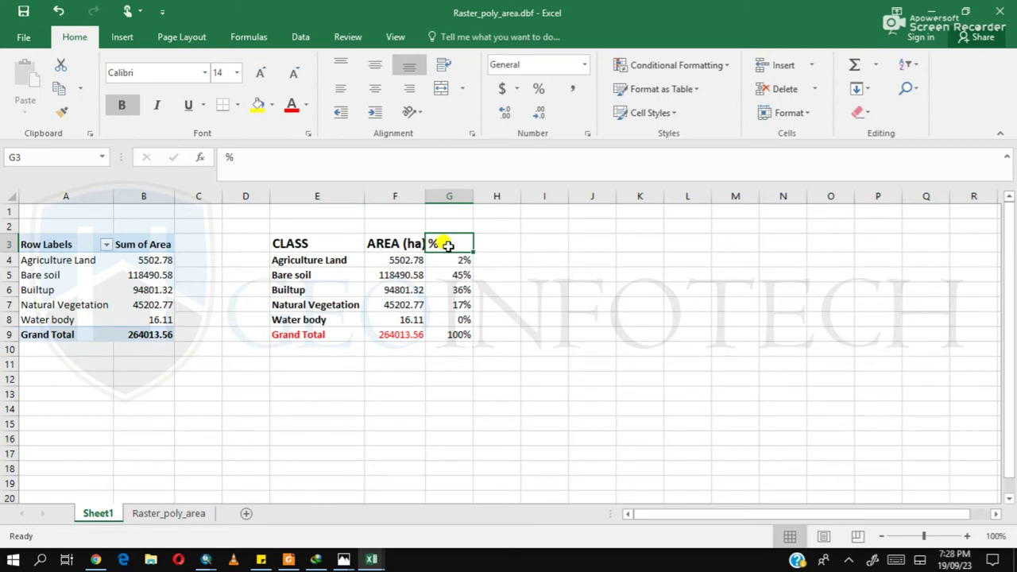
Step: Center the % header in G3 horizontally and widen column F by about three quarters
double_click(119, 106)
click(374, 87)
click(550, 209)
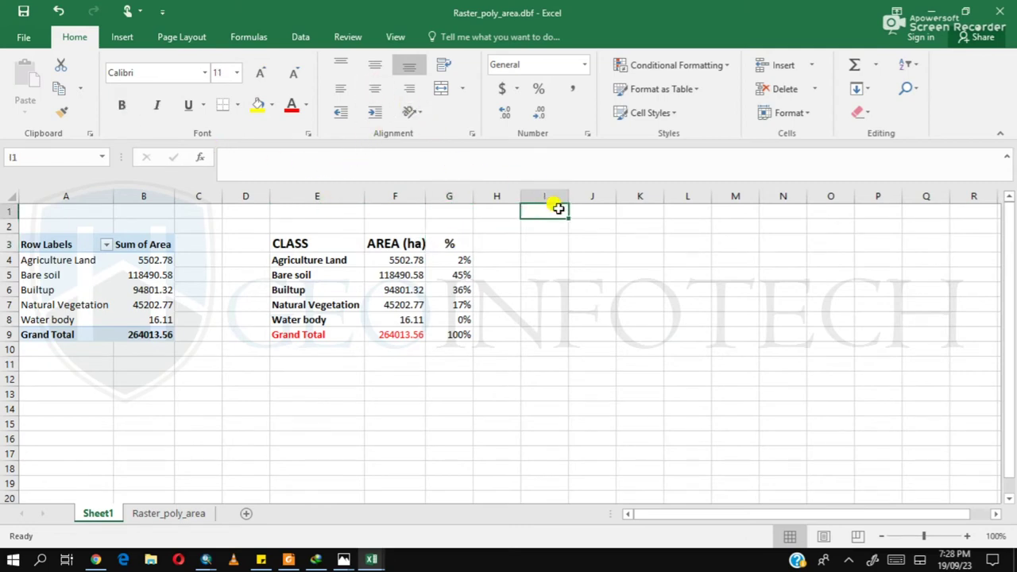
drag(425, 197, 471, 196)
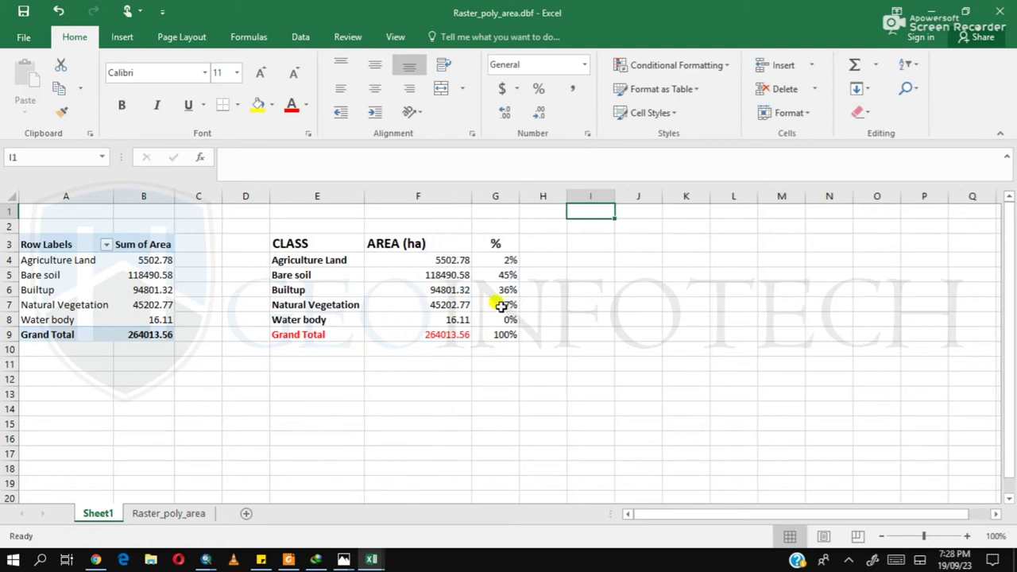
Step: Insert a 3-D clustered column chart from E3:E8 and G3:G8 and place it on the empty cells beside the table
drag(306, 248, 324, 313)
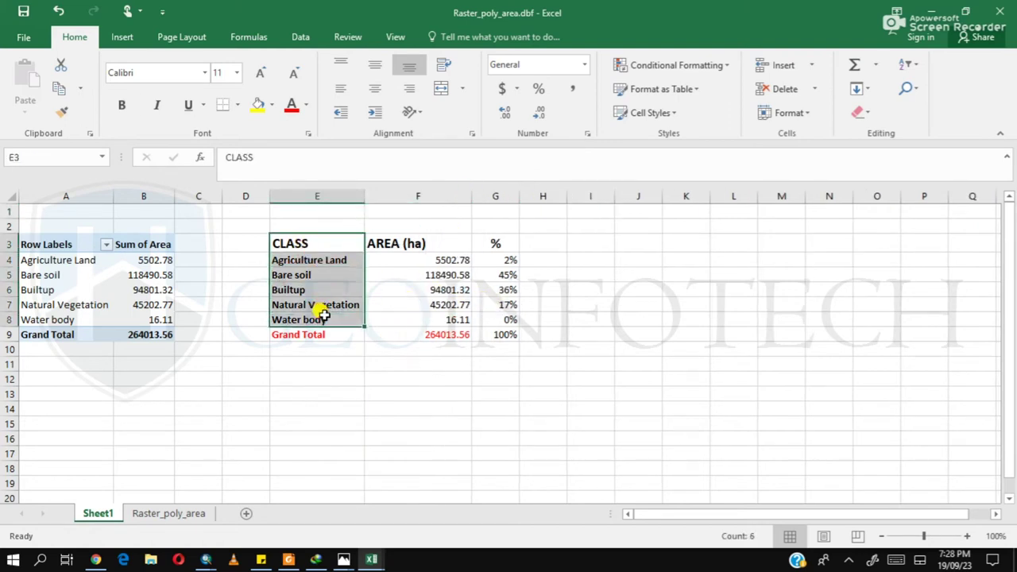
ctrl+drag(499, 245, 499, 317)
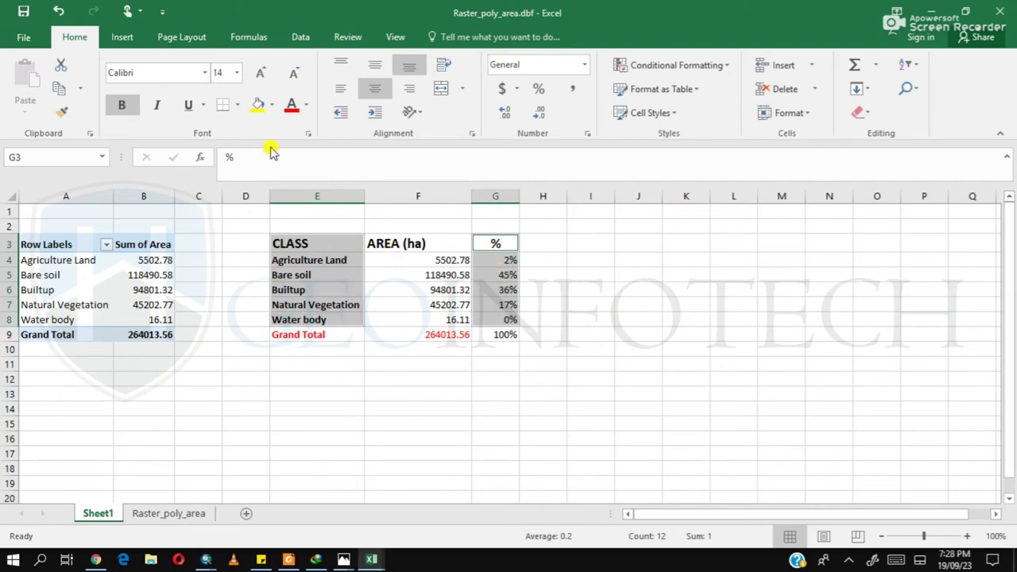
click(120, 37)
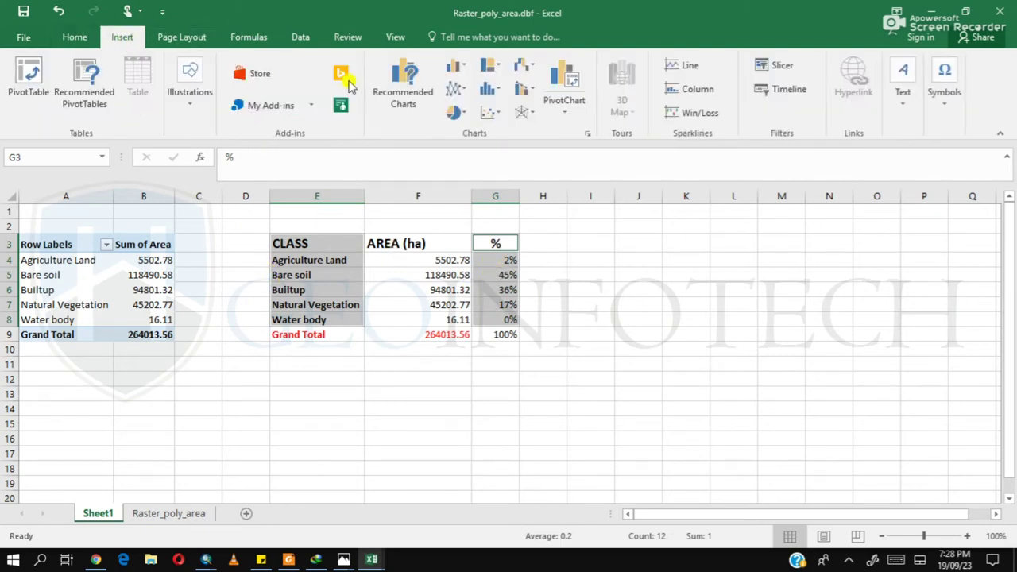
click(468, 65)
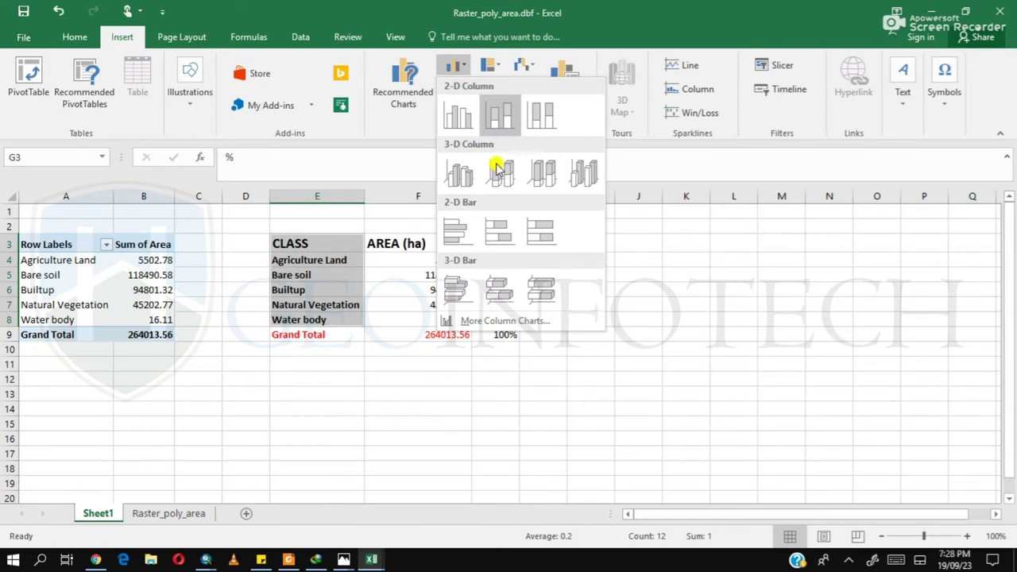
click(459, 178)
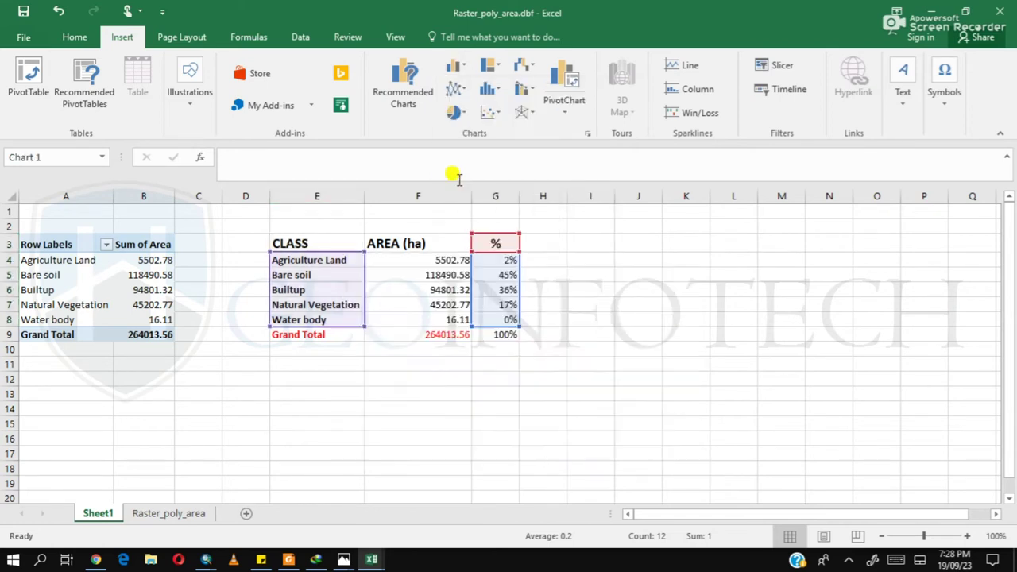
drag(403, 259, 651, 256)
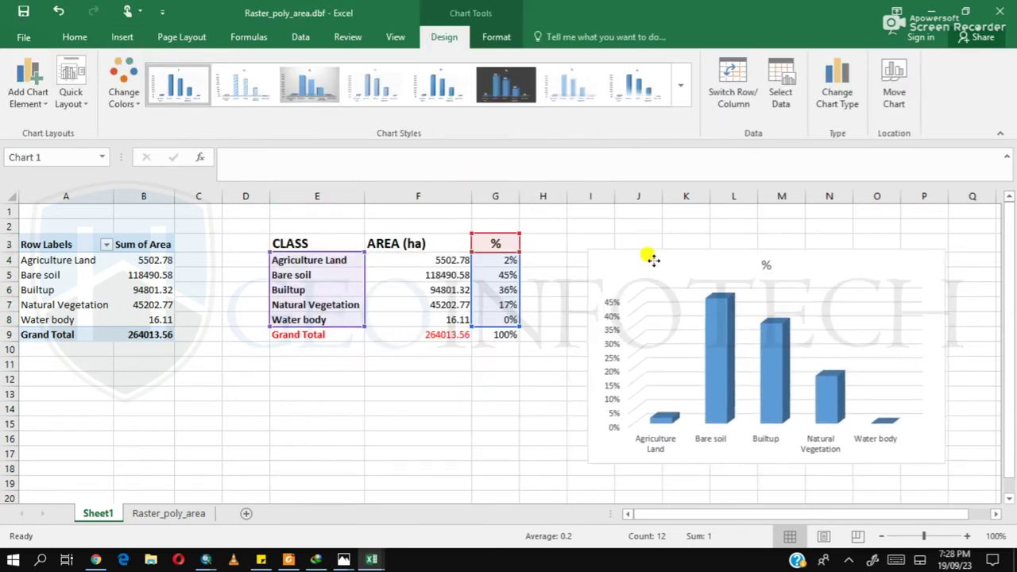
Step: Replace the chart title with 2008 LULC
click(763, 264)
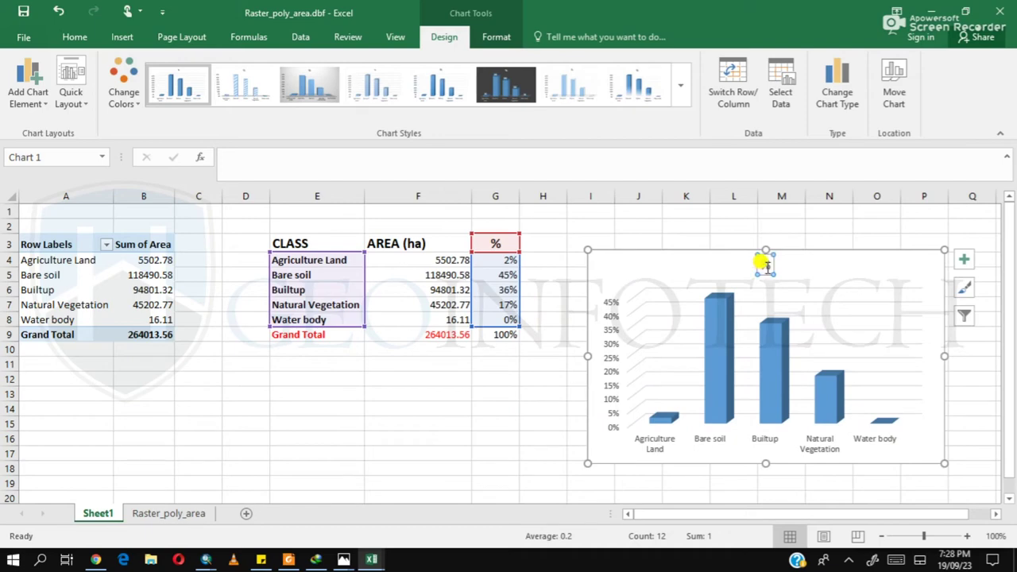
click(765, 265)
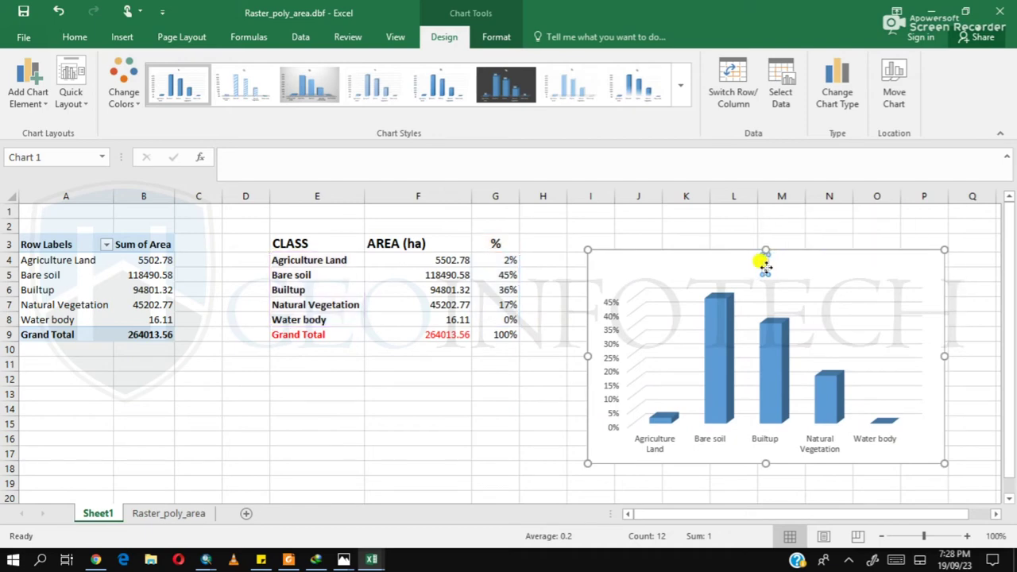
text(Area)
text(08)
text( L)
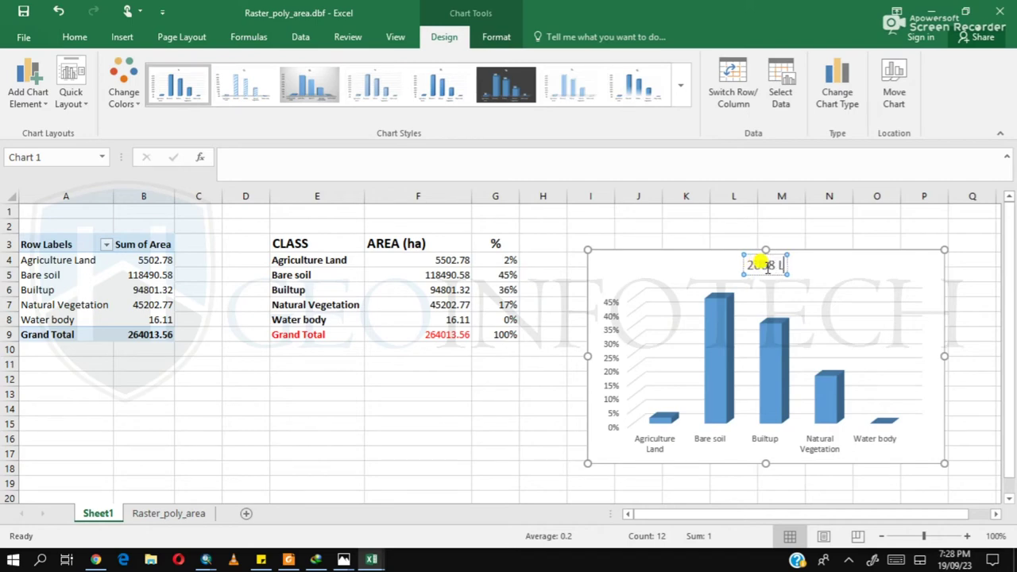
text(ULC)
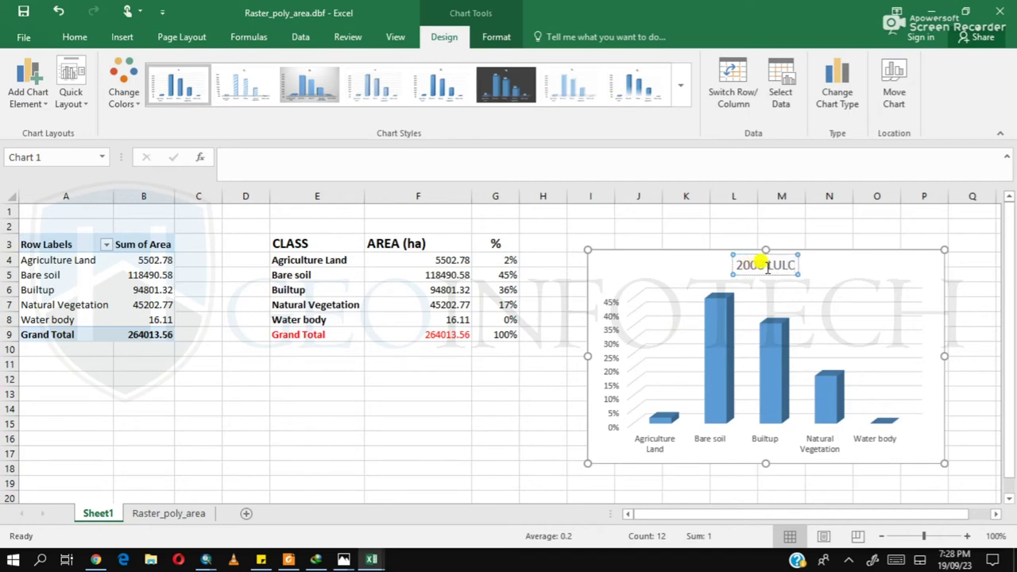
click(840, 238)
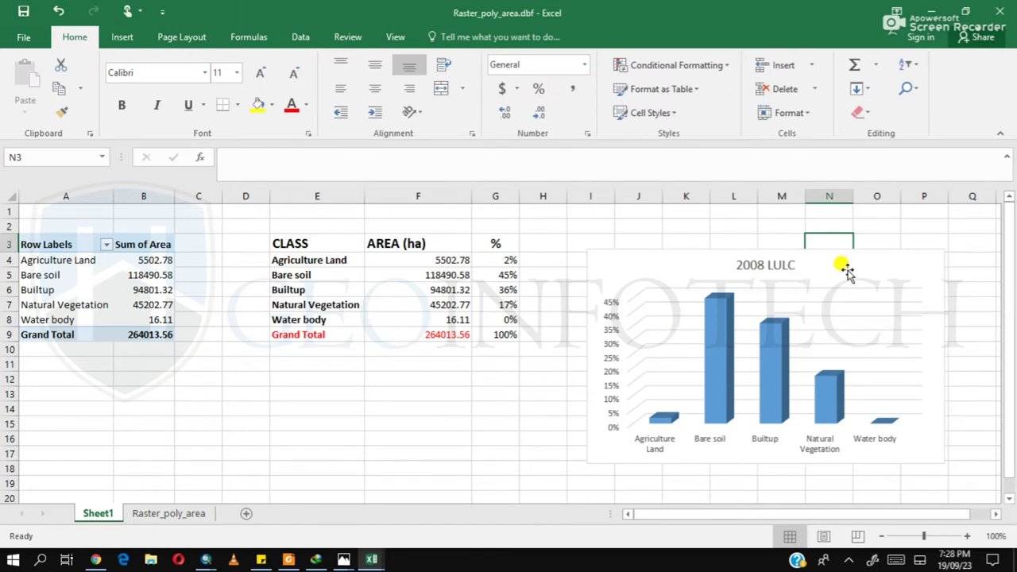
Step: Move the 2008 LULC chart slightly up and closer to the table, and apply the chart style with the dark background
click(844, 269)
click(714, 370)
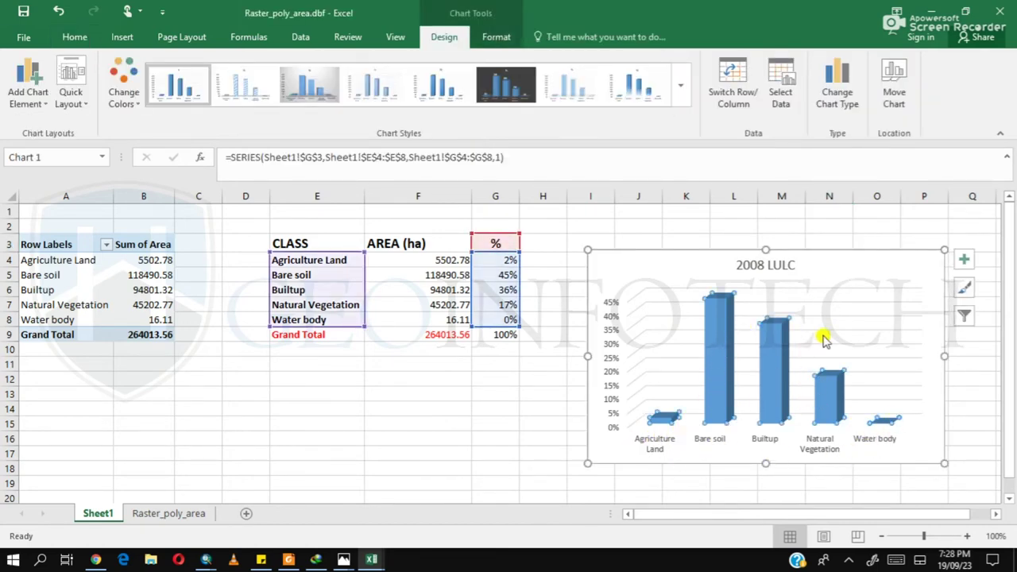
click(912, 266)
drag(681, 254, 632, 227)
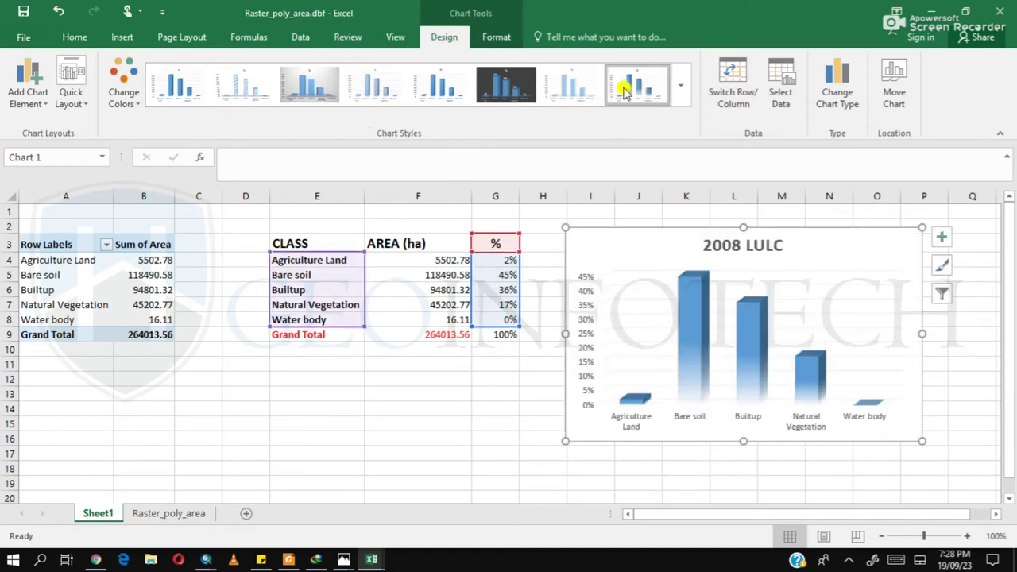
click(504, 86)
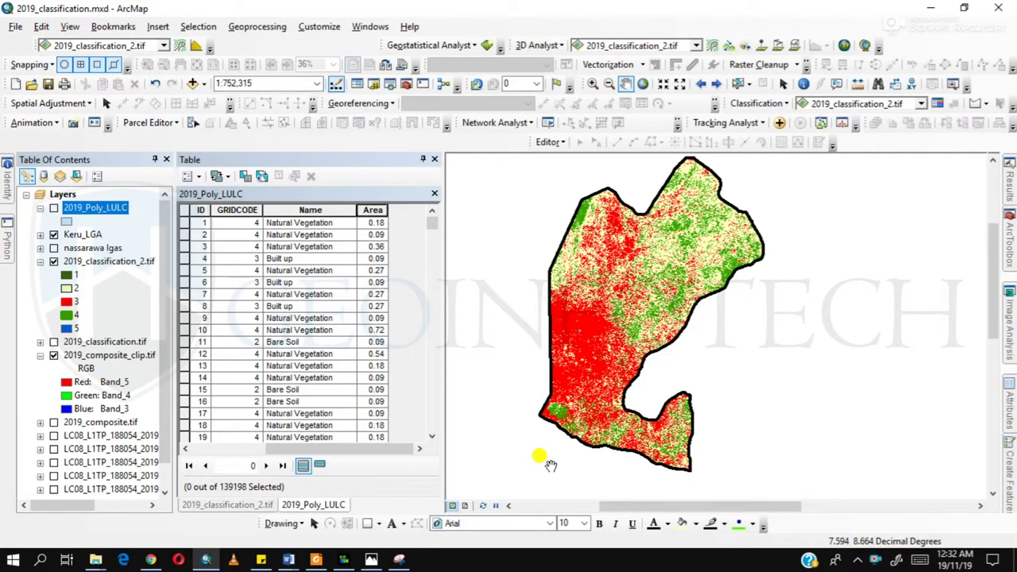